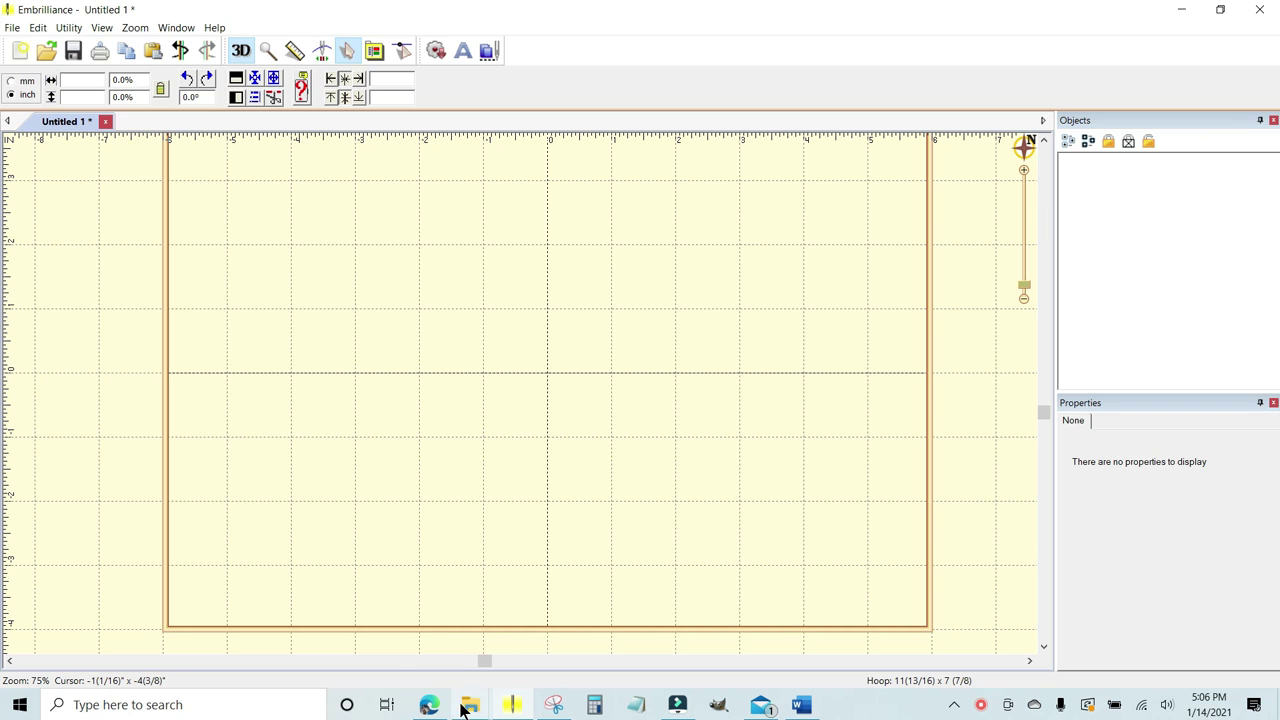
# Step: Drag DBJJE2EBubbles-8x12Horiz from the PESbubbles folder into the hoop (7½ x 11½ in, 1339 stitches)
pyautogui.moveTo(470, 706)
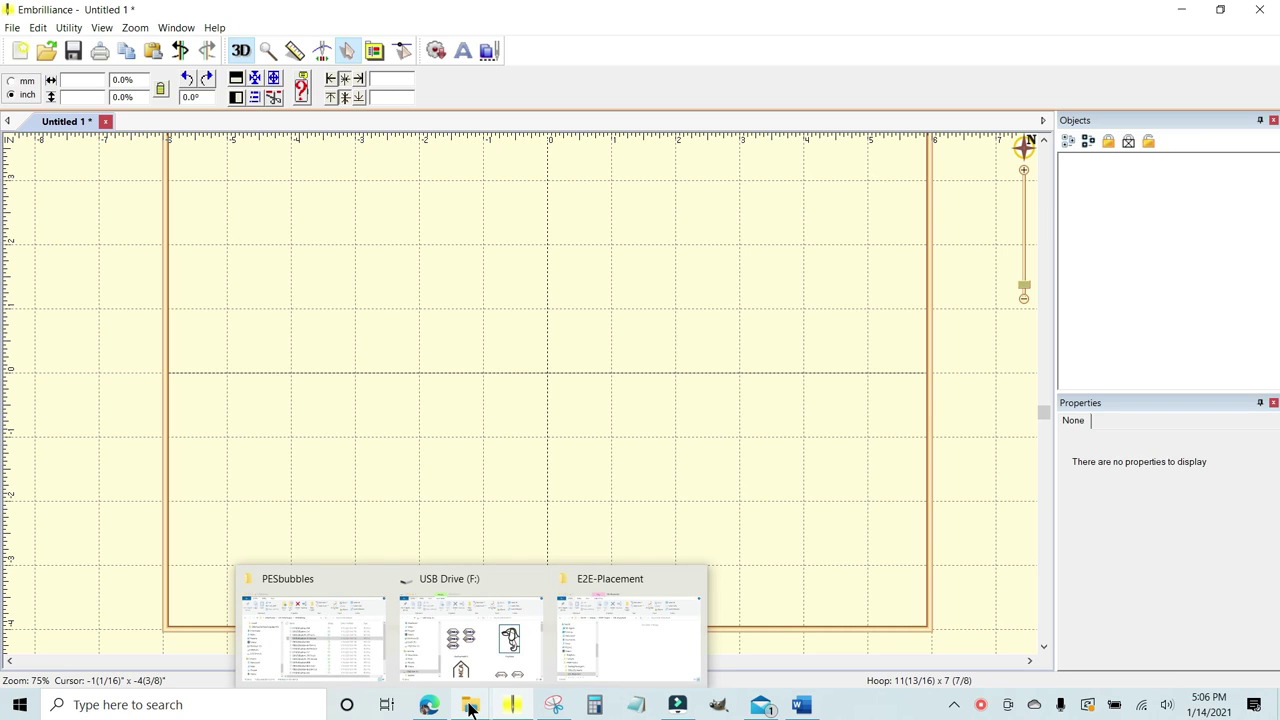
pyautogui.click(338, 660)
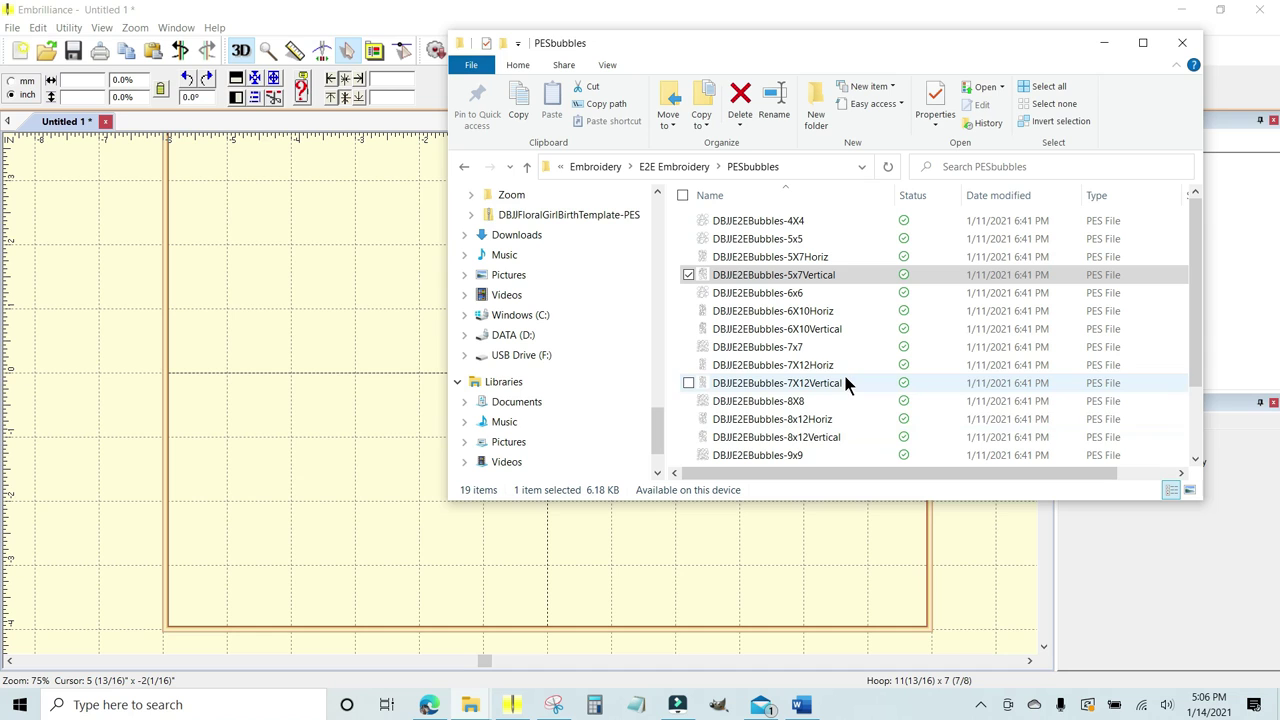
pyautogui.click(787, 423)
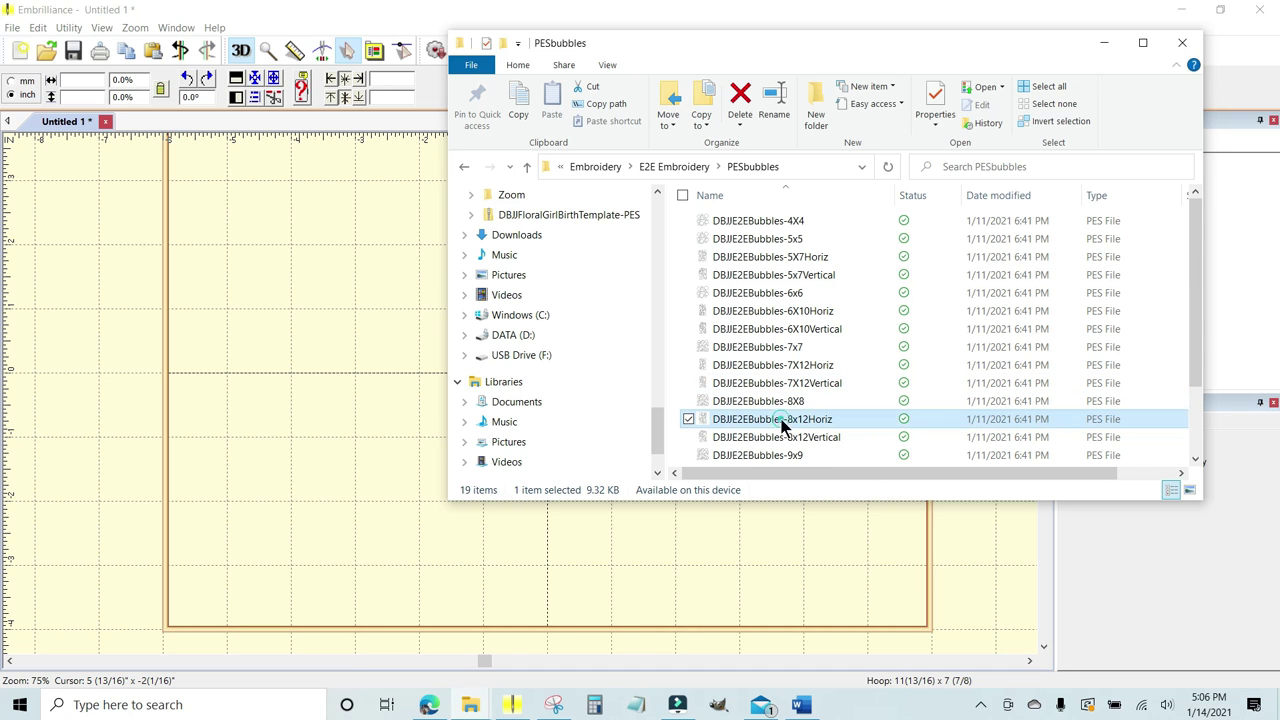
pyautogui.moveTo(785, 423); pyautogui.dragTo(355, 398)
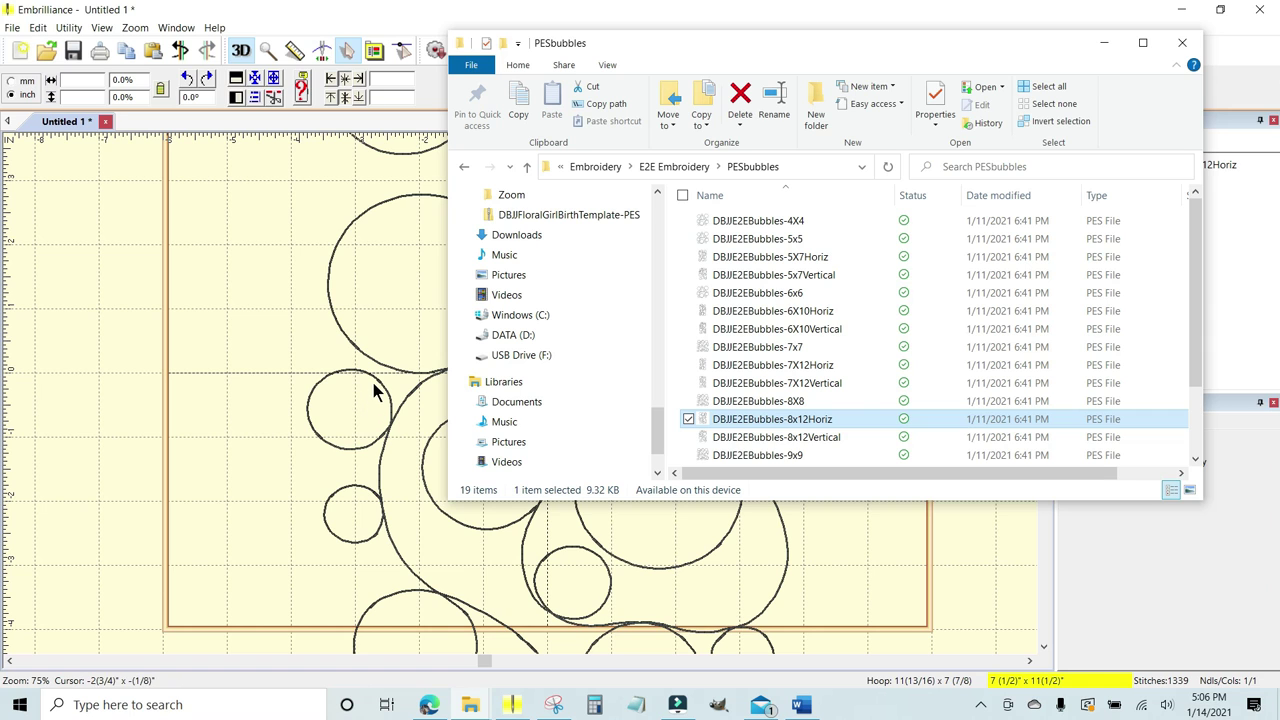
# Step: Rotate the 8x12Horiz bubbles design 90° so it lies horizontally, 11½ x 7½ inches
pyautogui.click(424, 374)
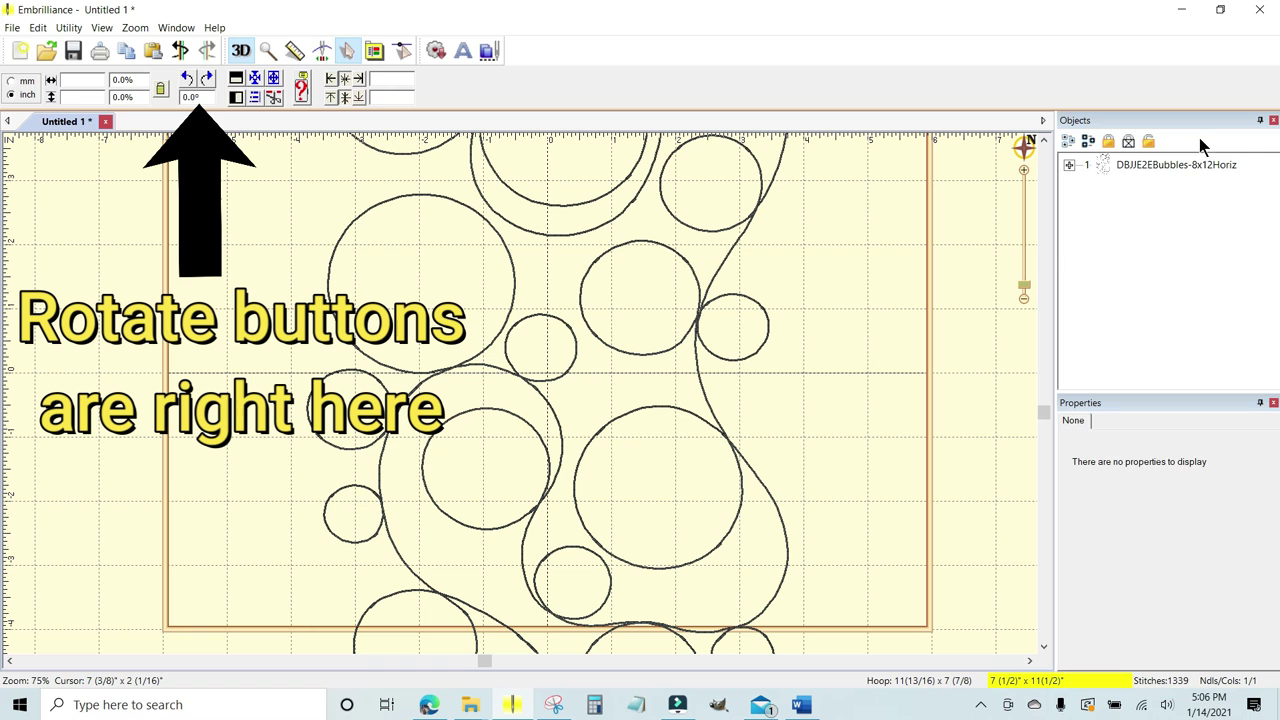
pyautogui.click(1182, 165)
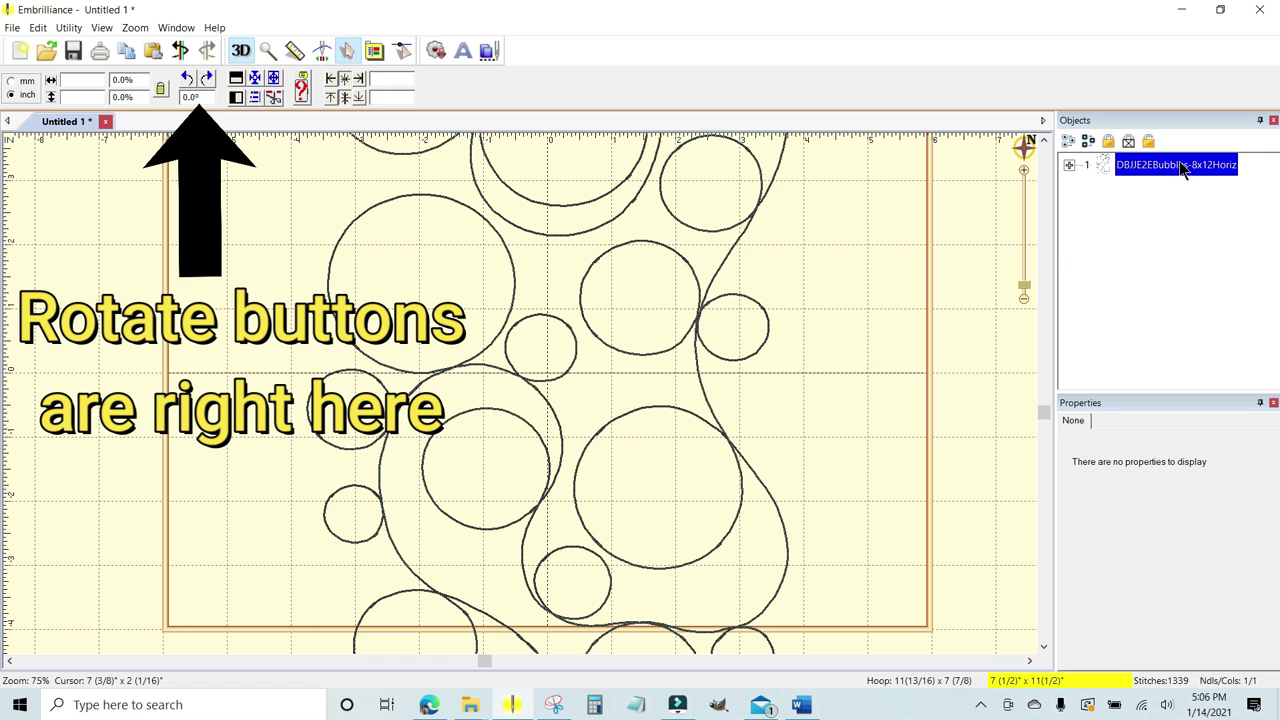
pyautogui.click(187, 78)
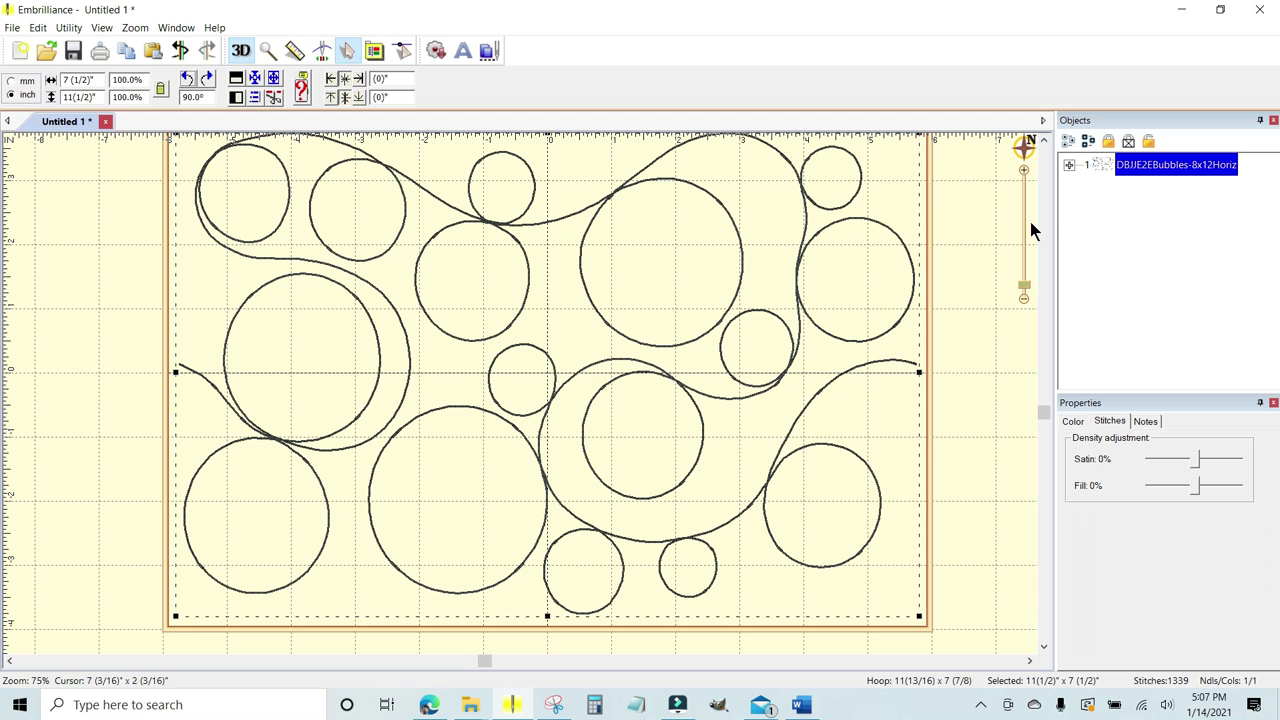
pyautogui.click(1157, 170)
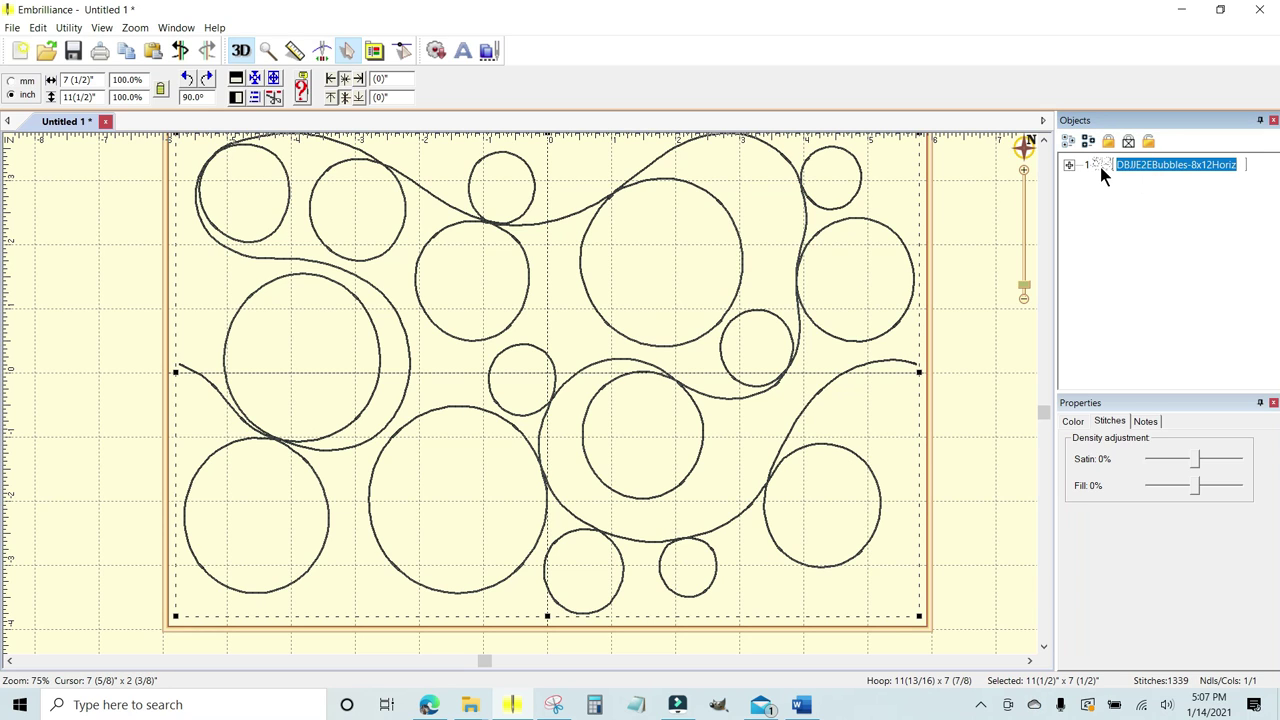
pyautogui.press('Return')
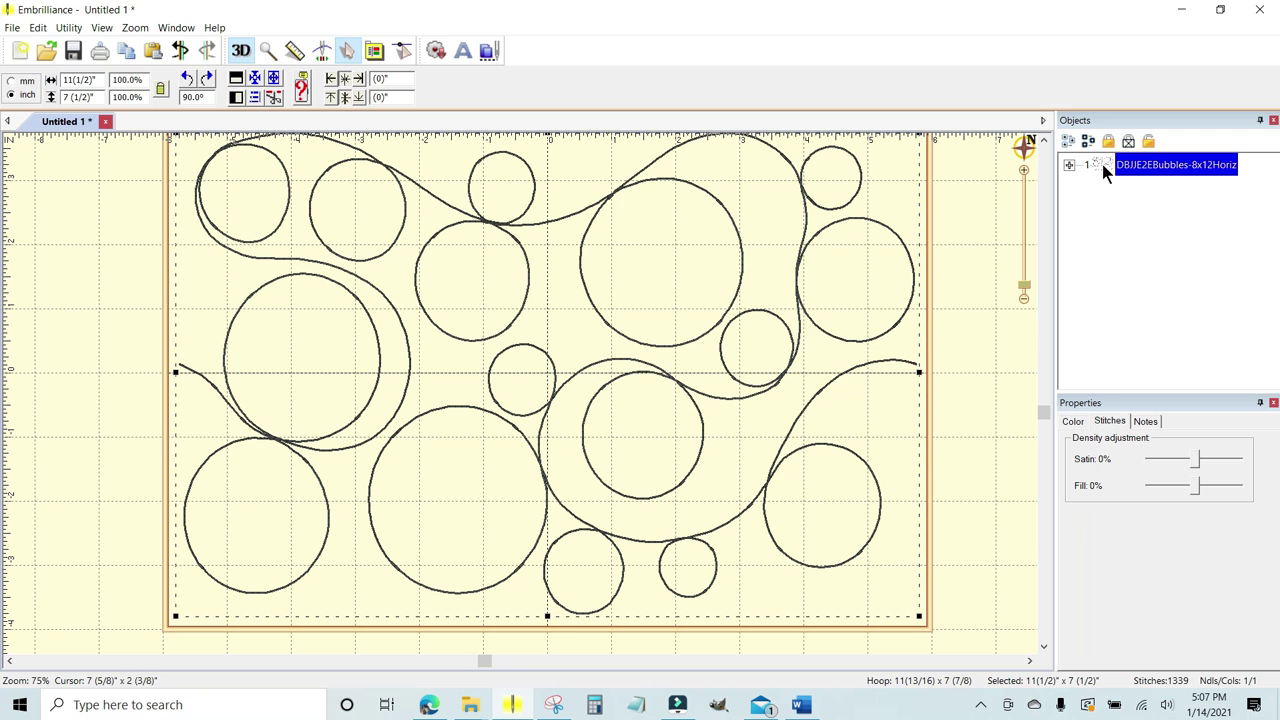
# Step: Delete the rotated design and drag DBJJE2EBubbles-5x7Vertical into the hoop (4½ x 6½ in, 868 stitches)
pyautogui.press('Delete')
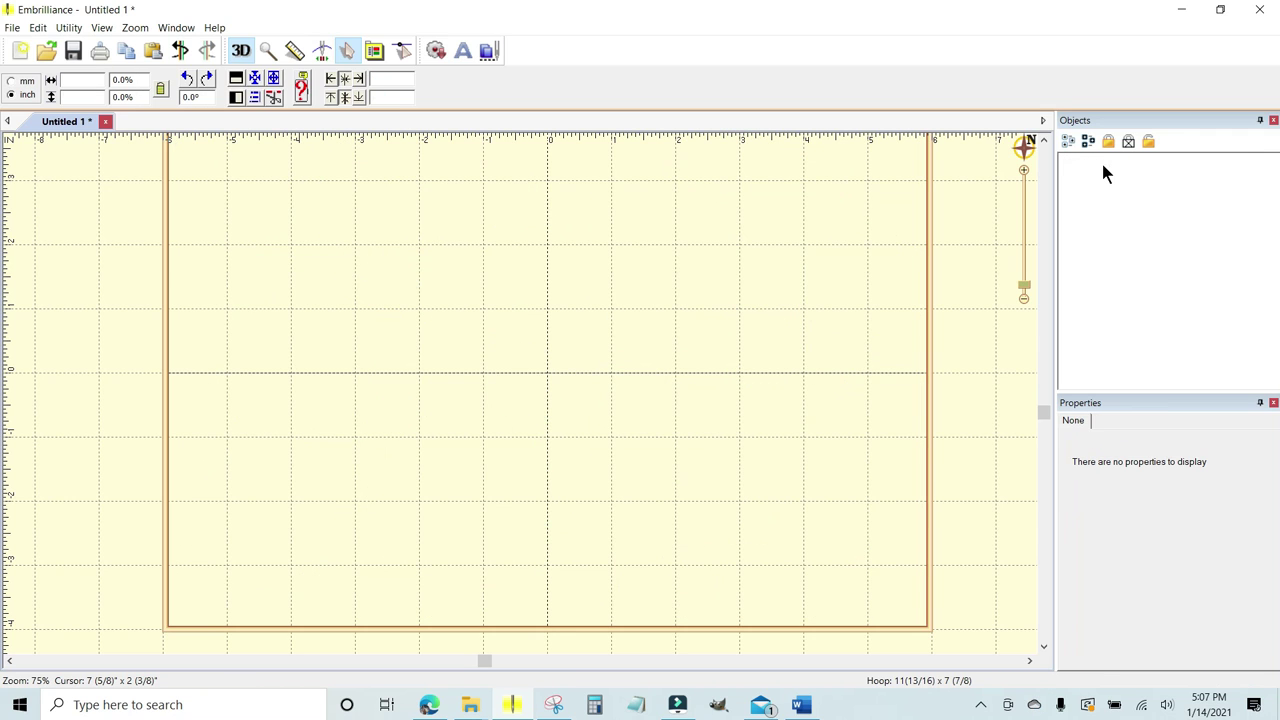
pyautogui.click(470, 704)
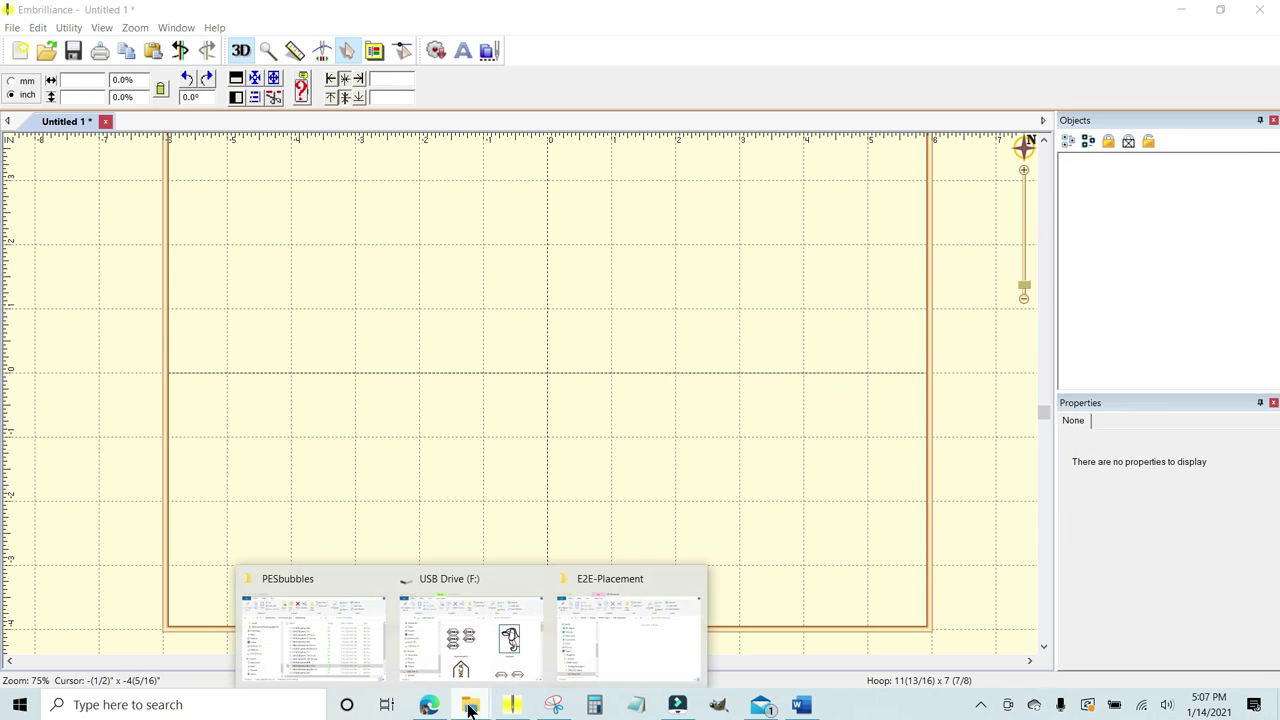
pyautogui.click(316, 634)
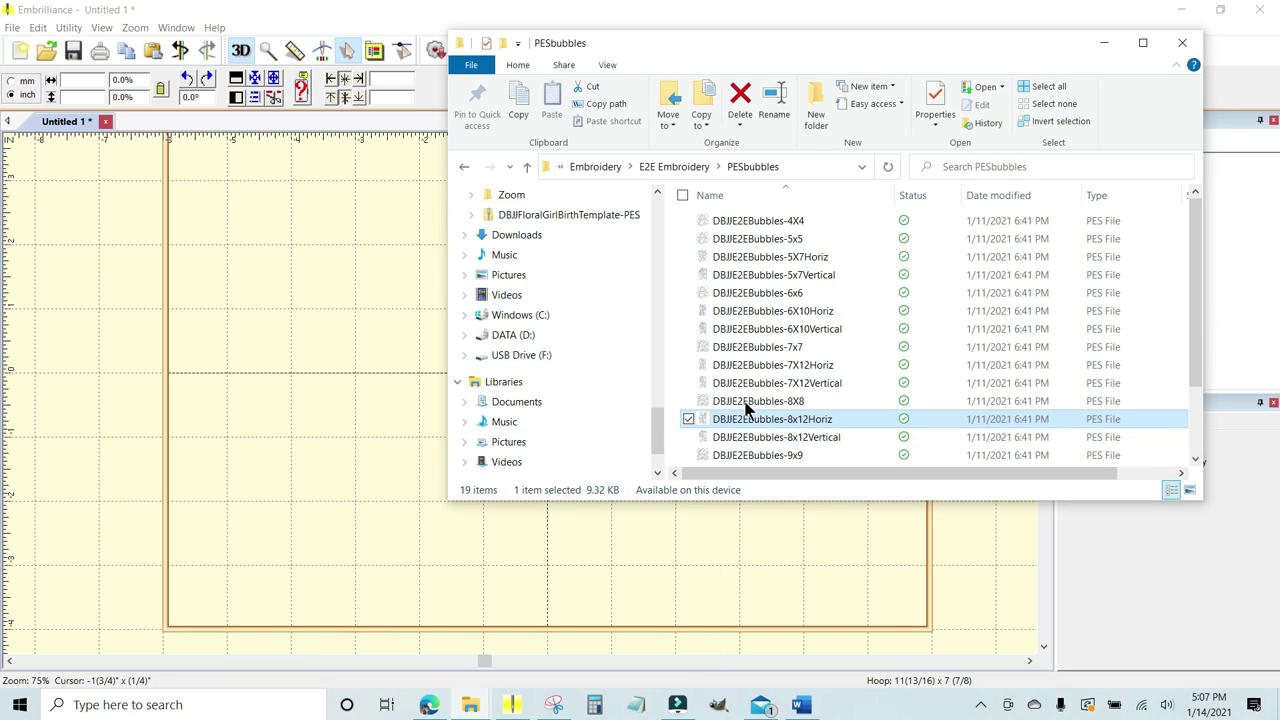
pyautogui.click(783, 277)
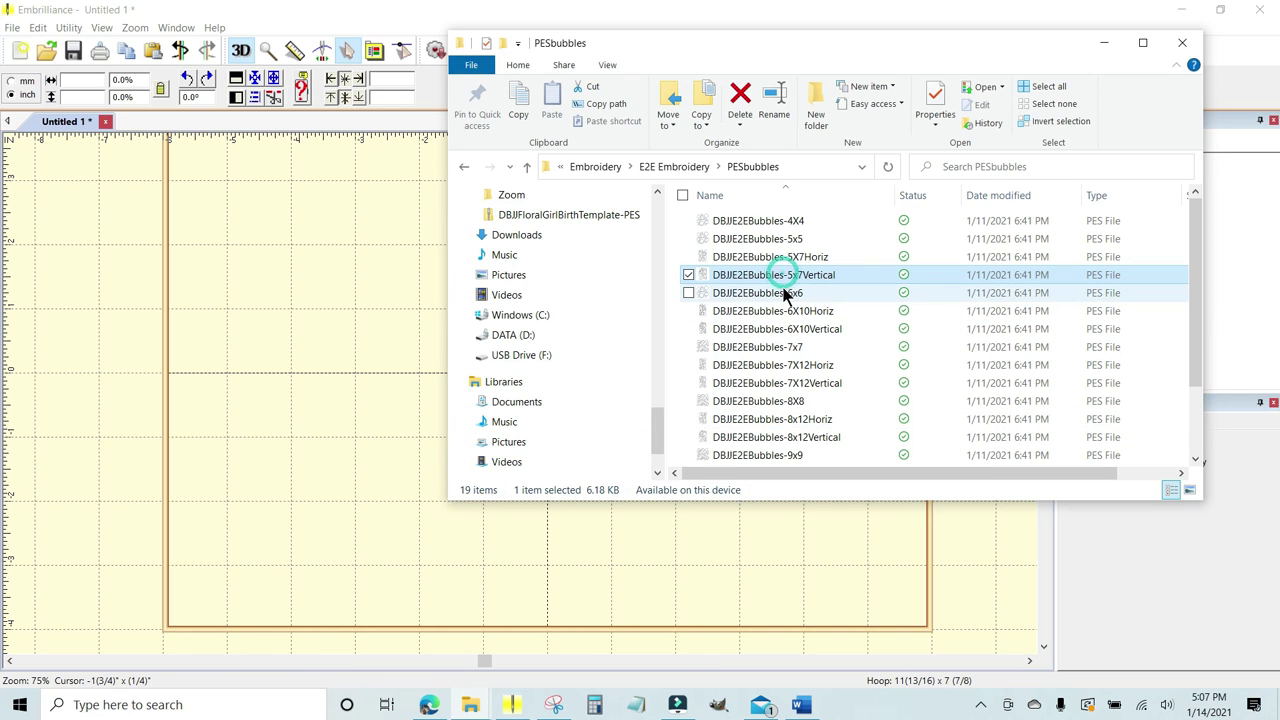
pyautogui.moveTo(780, 277); pyautogui.dragTo(400, 350)
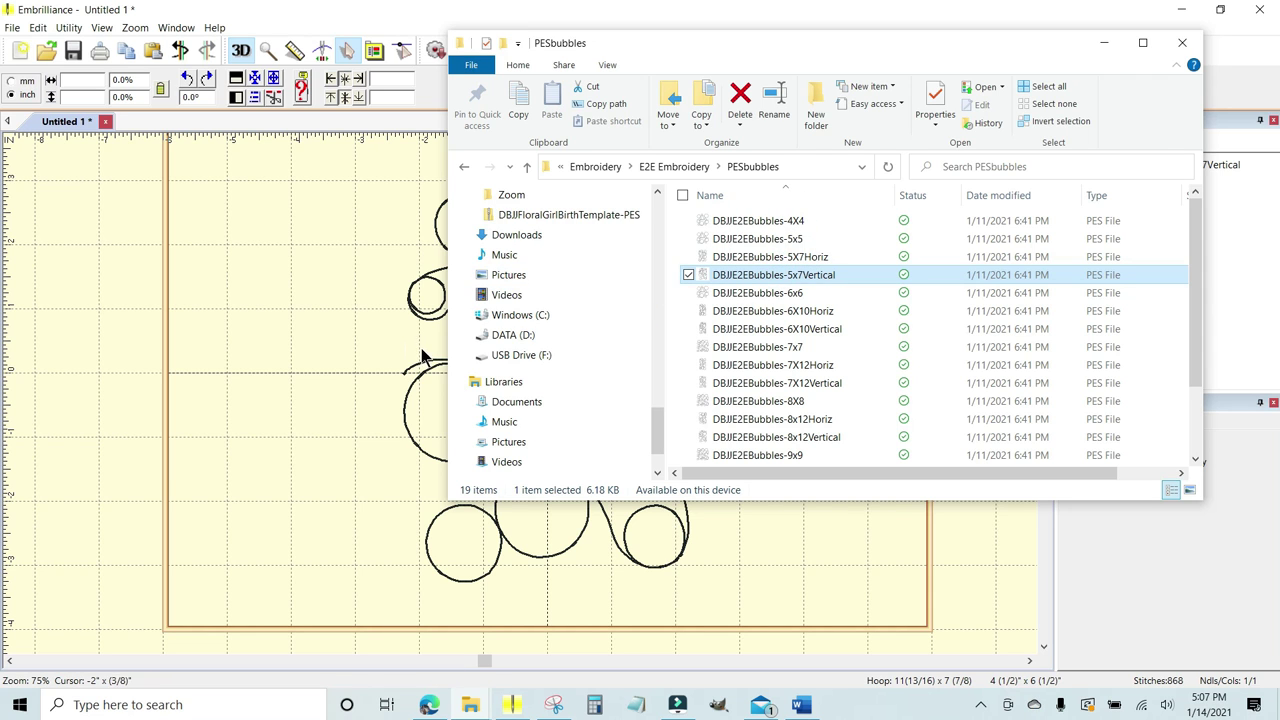
pyautogui.click(1228, 290)
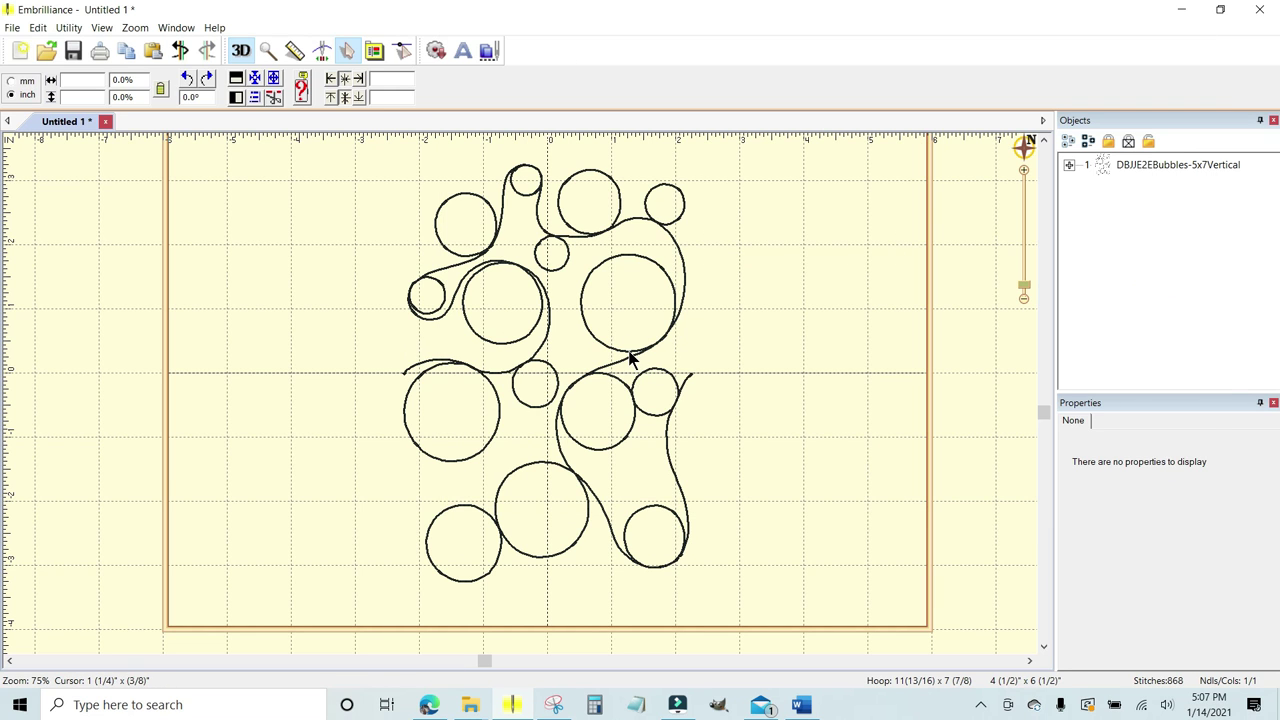
# Step: Move the 5x7Vertical design to the hoop's left side, then copy and paste a duplicate
pyautogui.click(630, 358)
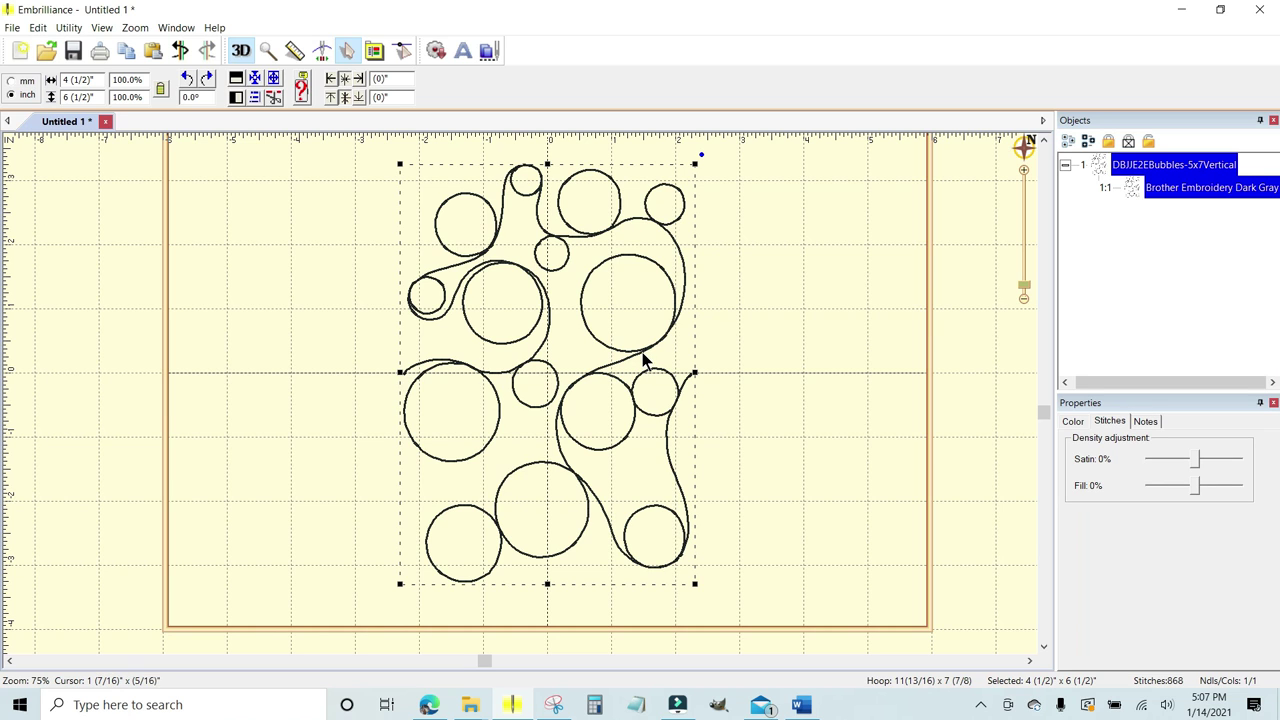
pyautogui.moveTo(638, 354); pyautogui.dragTo(422, 355)
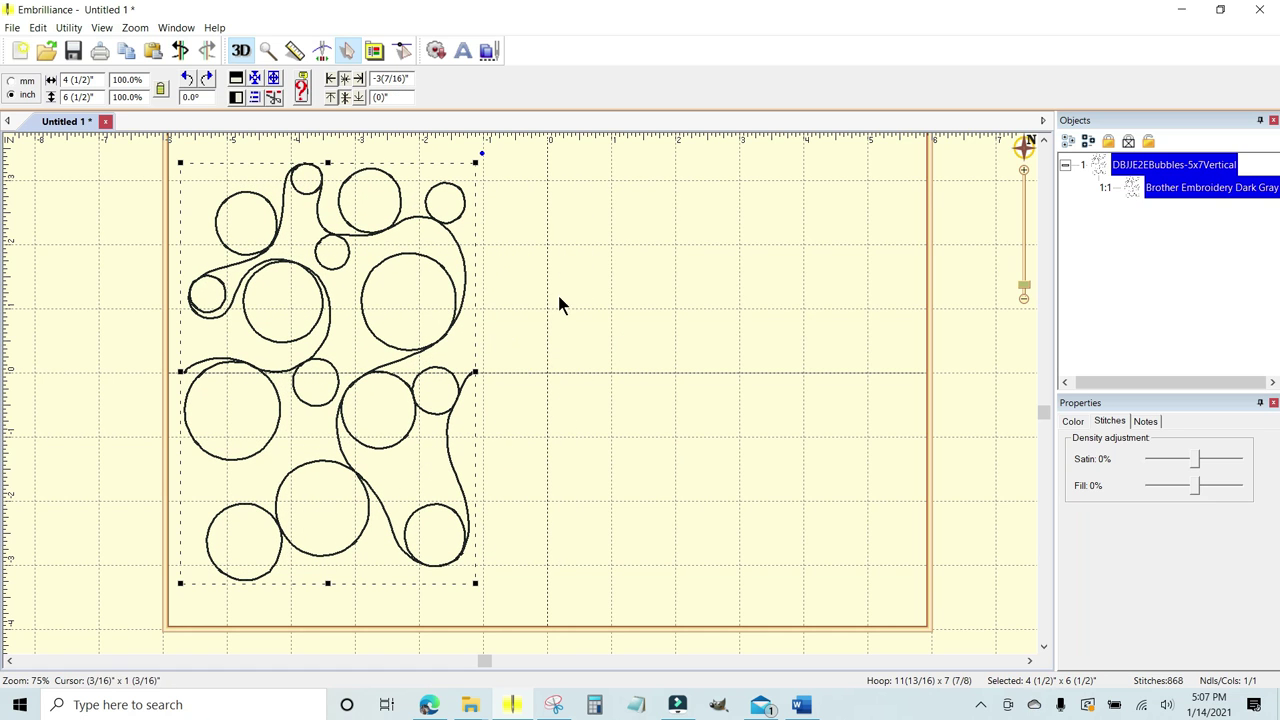
pyautogui.rightClick(448, 335)
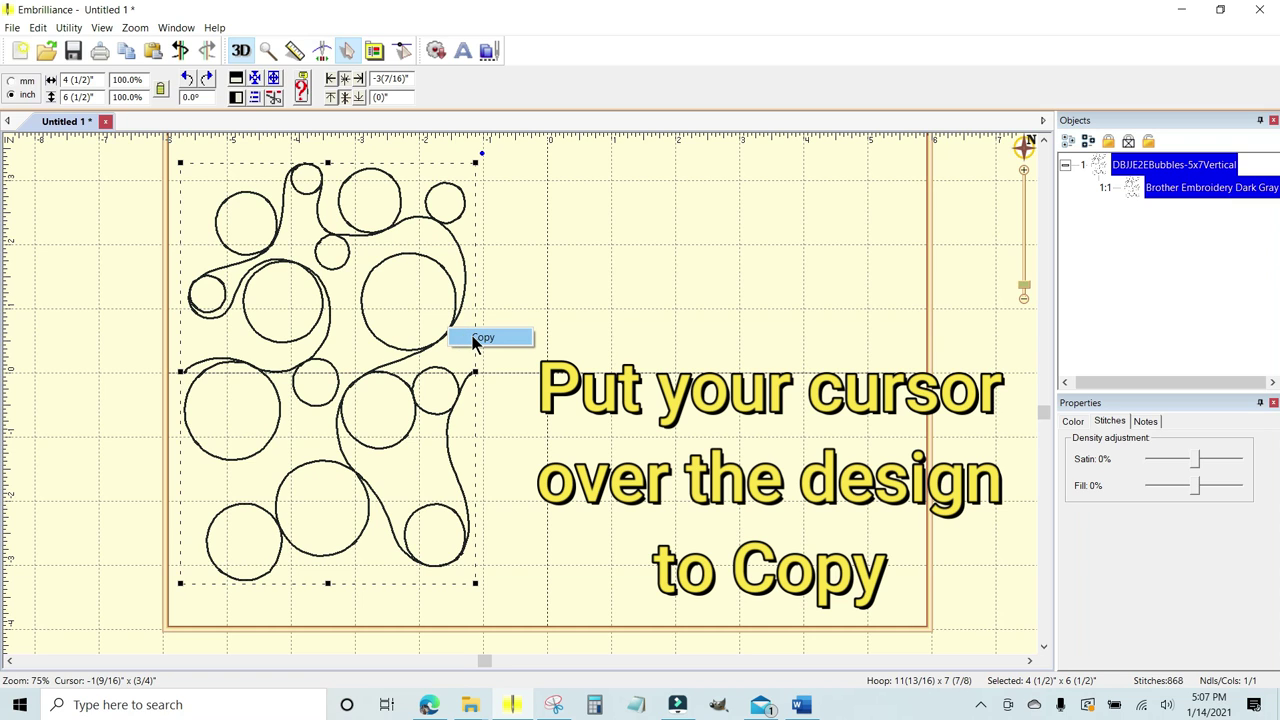
pyautogui.click(480, 338)
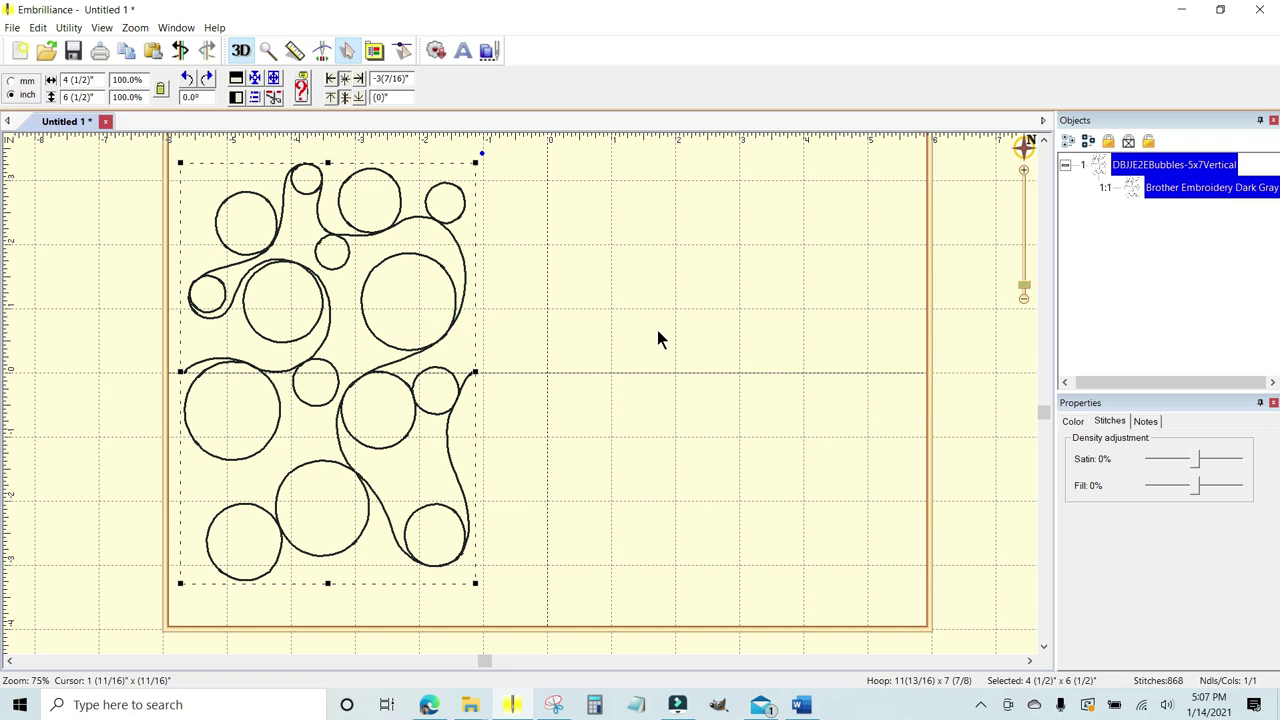
pyautogui.rightClick(582, 298)
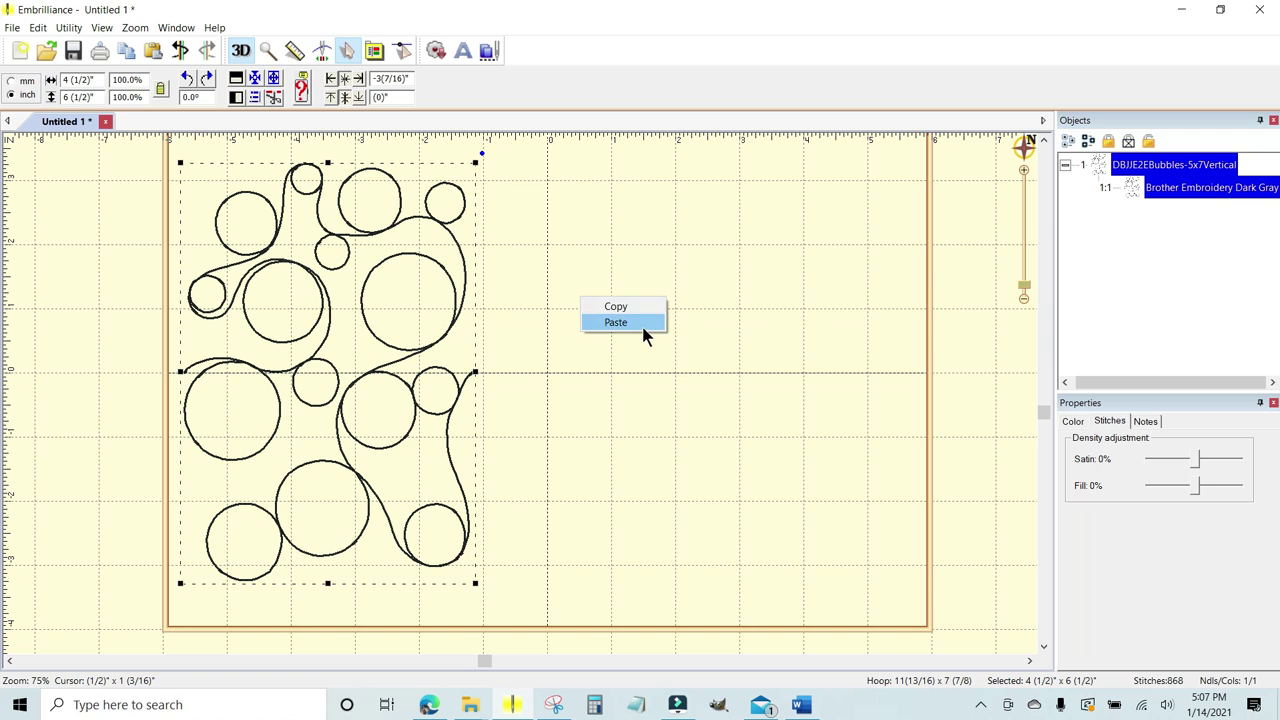
pyautogui.click(615, 322)
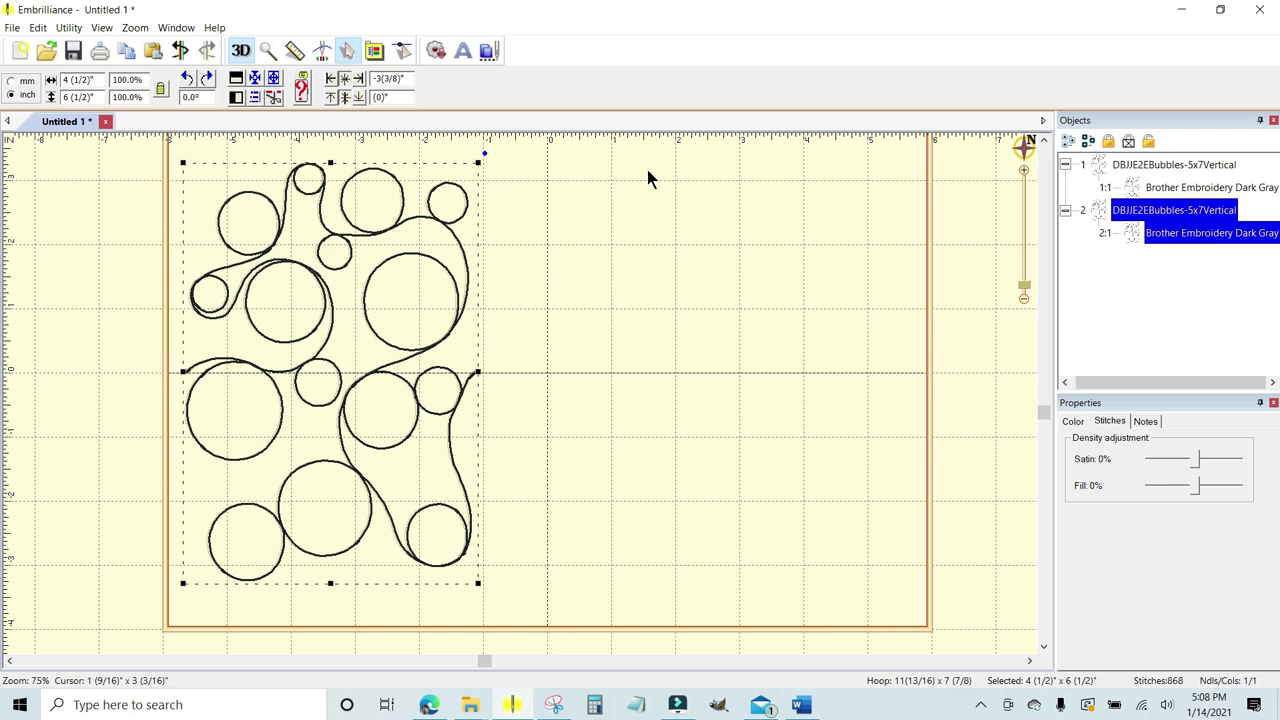
# Step: Nudge the copy right until its lines meet the first, forming a 9 x 6½ inch, 1735-stitch pattern
pyautogui.press('Right')
pyautogui.press('Right')
pyautogui.press('Right')
pyautogui.press('Right')
pyautogui.press('Right')
pyautogui.press('Right')
pyautogui.press('Right')
pyautogui.press('Right')
pyautogui.press('Right')
pyautogui.press('Right')
pyautogui.press('Right')
pyautogui.press('Right')
pyautogui.press('Right')
pyautogui.press('Right')
pyautogui.press('Right')
pyautogui.press('Right')
pyautogui.press('Right')
pyautogui.press('Right')
pyautogui.press('Right')
pyautogui.press('Right')
pyautogui.press('Right')
pyautogui.press('Right')
pyautogui.press('Right')
pyautogui.press('Right')
pyautogui.press('Right')
pyautogui.press('Right')
pyautogui.press('Right')
pyautogui.press('Right')
pyautogui.press('Right')
pyautogui.press('Right')
pyautogui.press('Right')
pyautogui.press('Right')
pyautogui.press('Right')
pyautogui.press('Right')
pyautogui.press('Right')
pyautogui.press('Right')
pyautogui.press('Right')
pyautogui.press('Right')
pyautogui.press('Right')
pyautogui.press('Right')
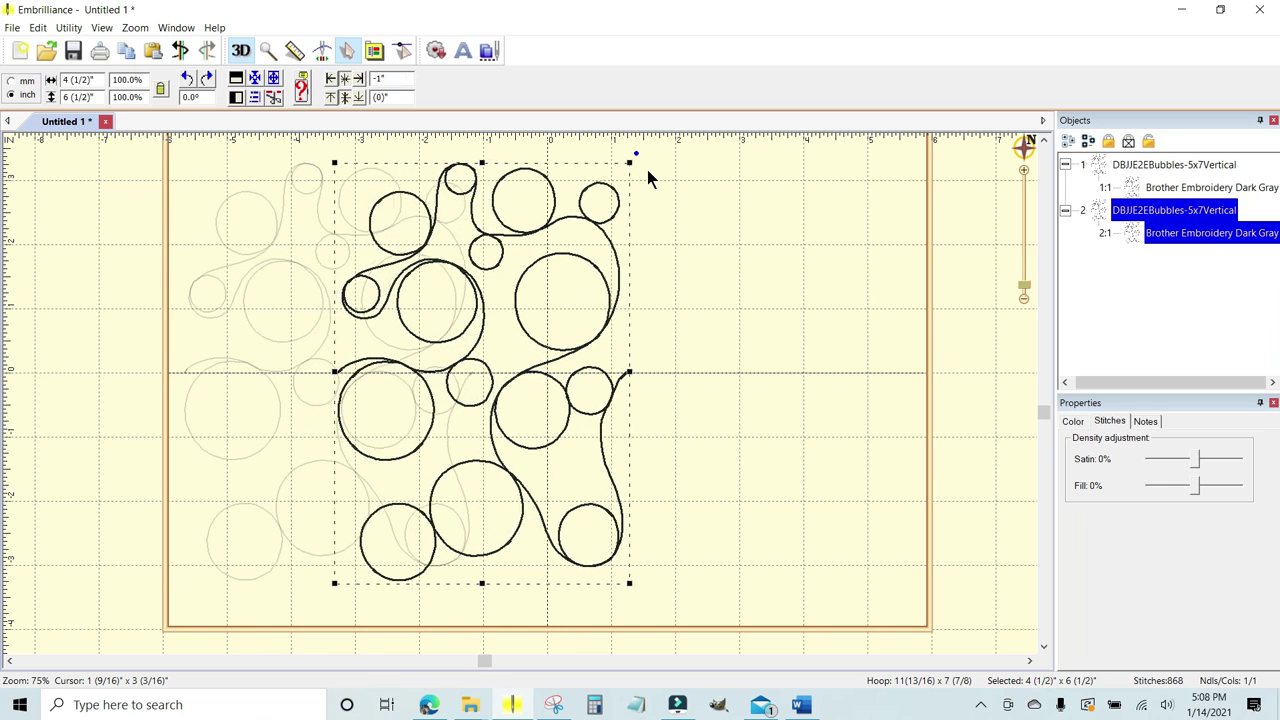
pyautogui.press('Right')
pyautogui.press('Right')
pyautogui.press('Right')
pyautogui.press('Right')
pyautogui.press('Right')
pyautogui.press('Right')
pyautogui.press('Right')
pyautogui.press('Right')
pyautogui.press('Right')
pyautogui.press('Right')
pyautogui.press('Right')
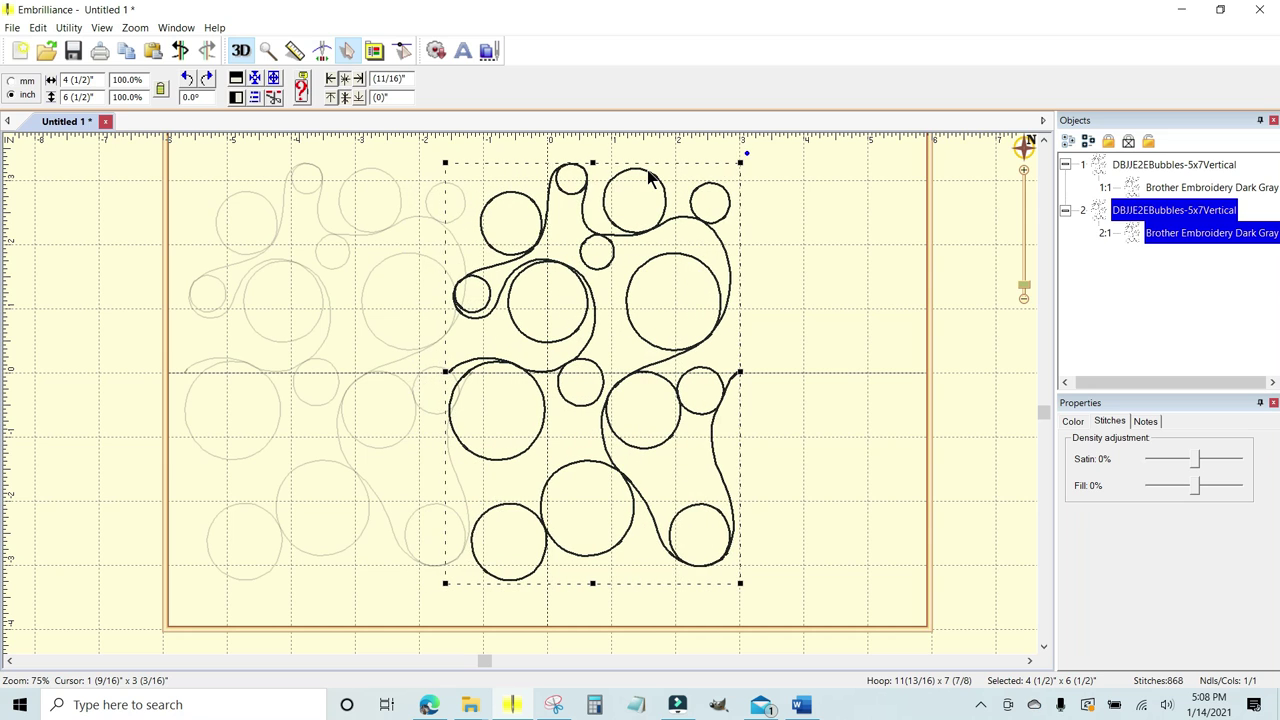
pyautogui.press('Right')
pyautogui.press('Right')
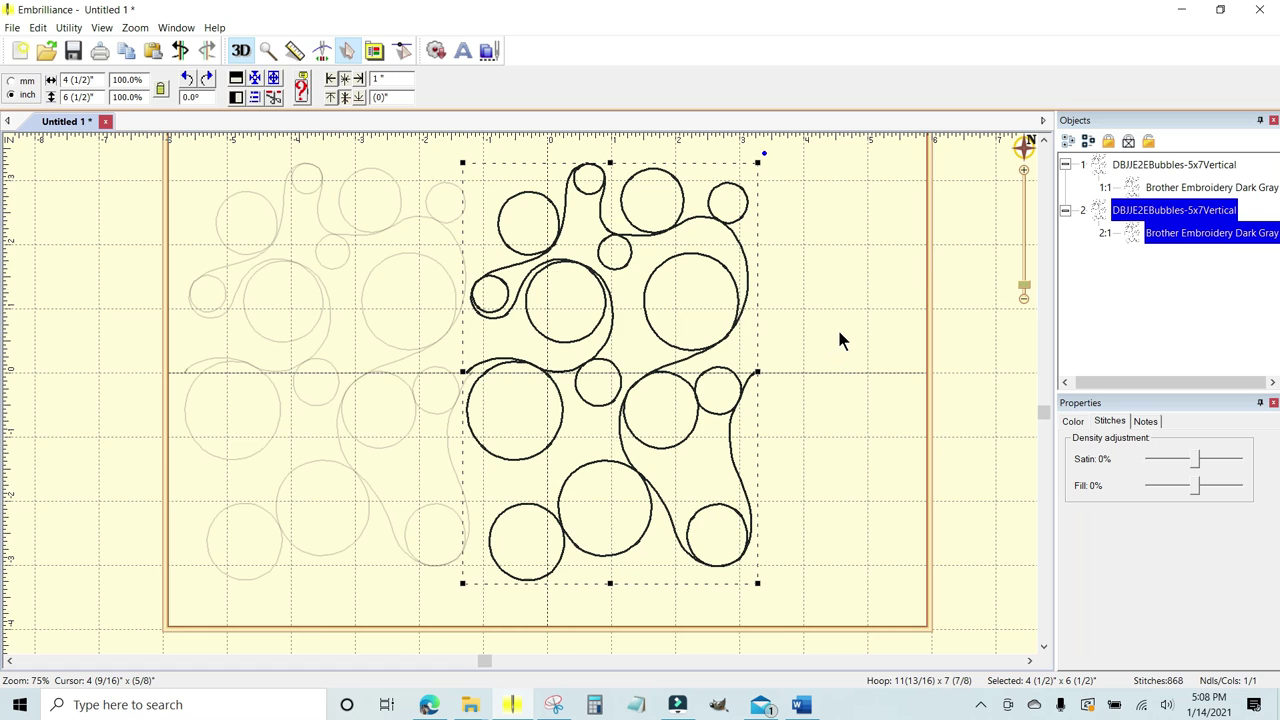
pyautogui.press('+')
pyautogui.press('+')
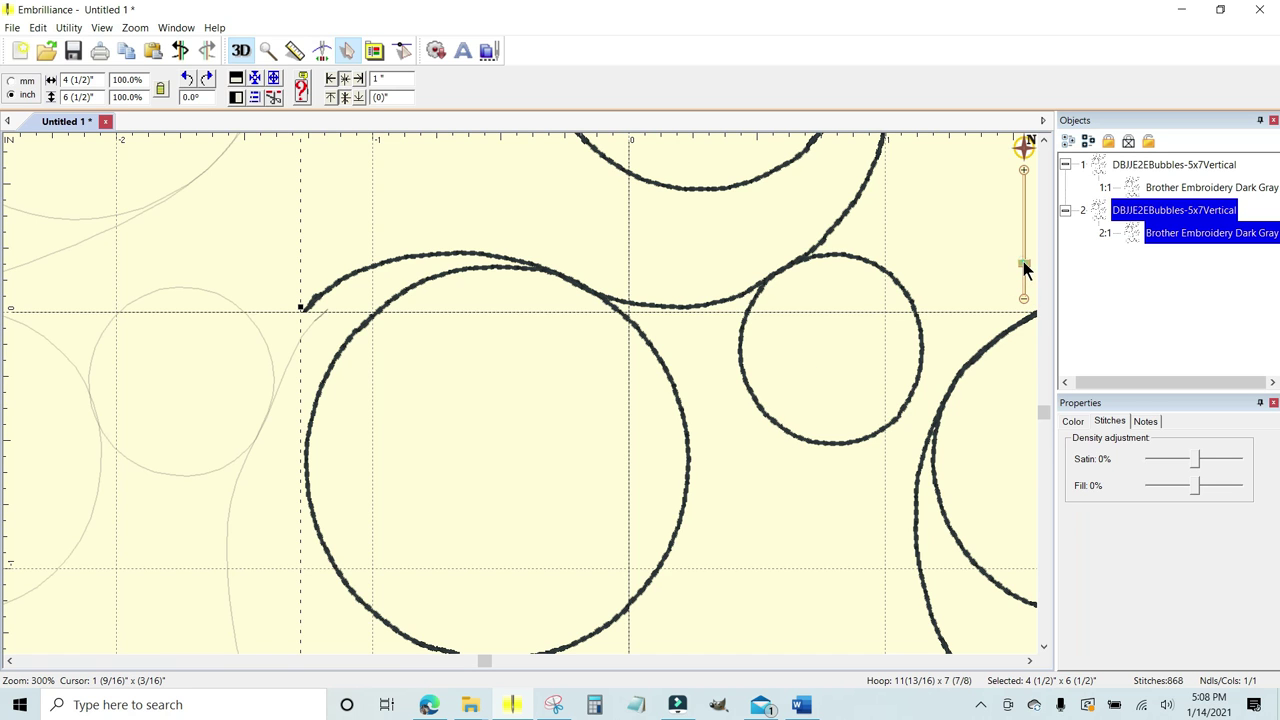
pyautogui.moveTo(1024, 266)
pyautogui.mouseDown()
pyautogui.moveTo(1023, 252)
pyautogui.moveTo(1023, 271)
pyautogui.mouseUp()
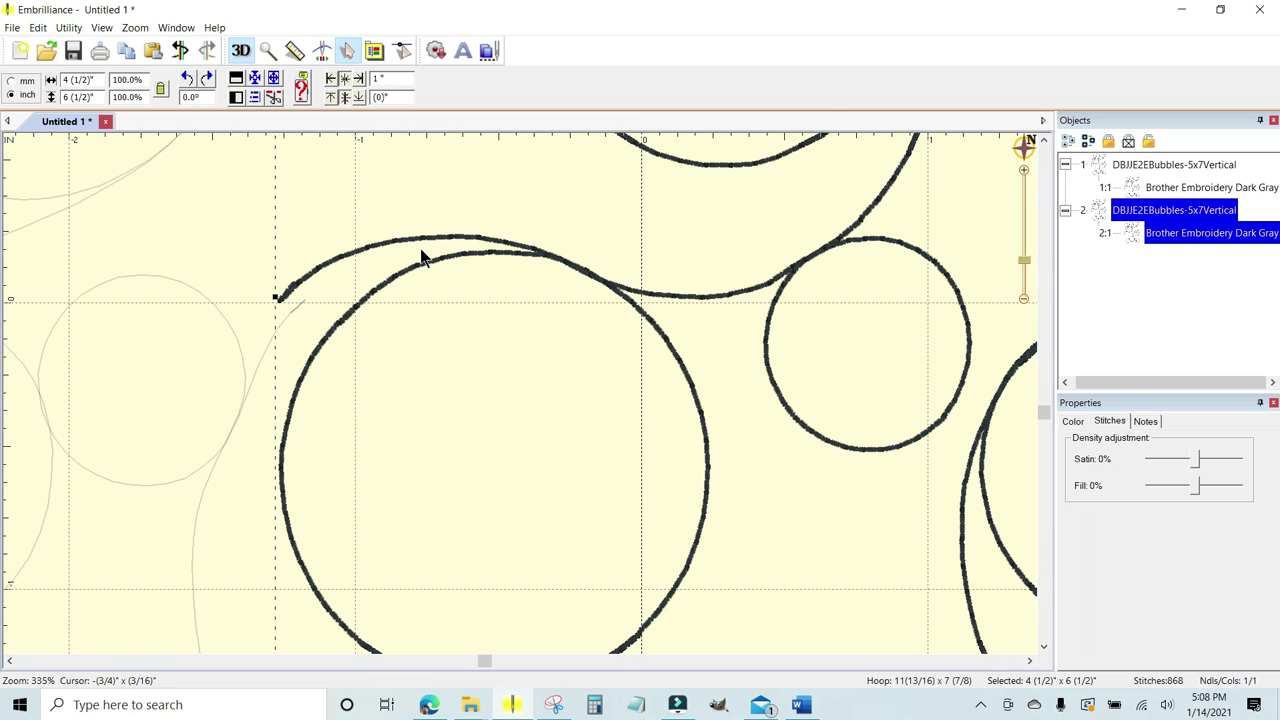
pyautogui.click(548, 262)
pyautogui.press('Right')
pyautogui.press('Right')
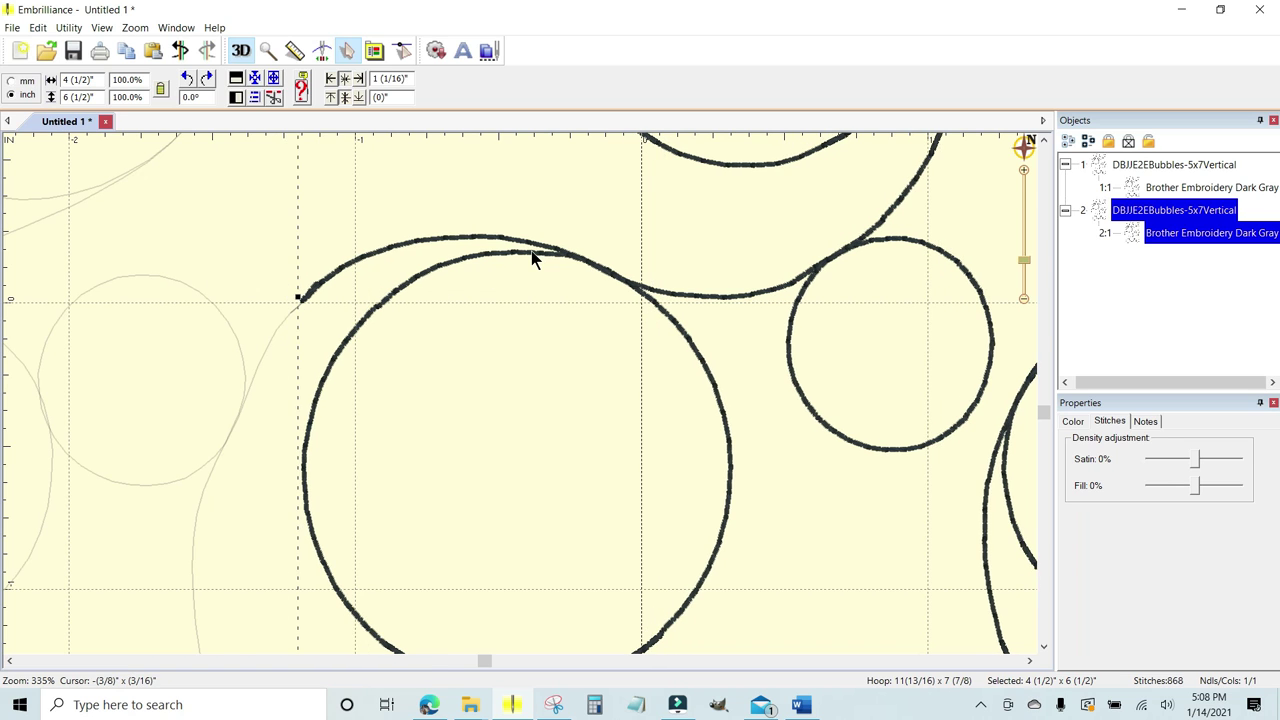
pyautogui.hotkey('ctrl', '+')
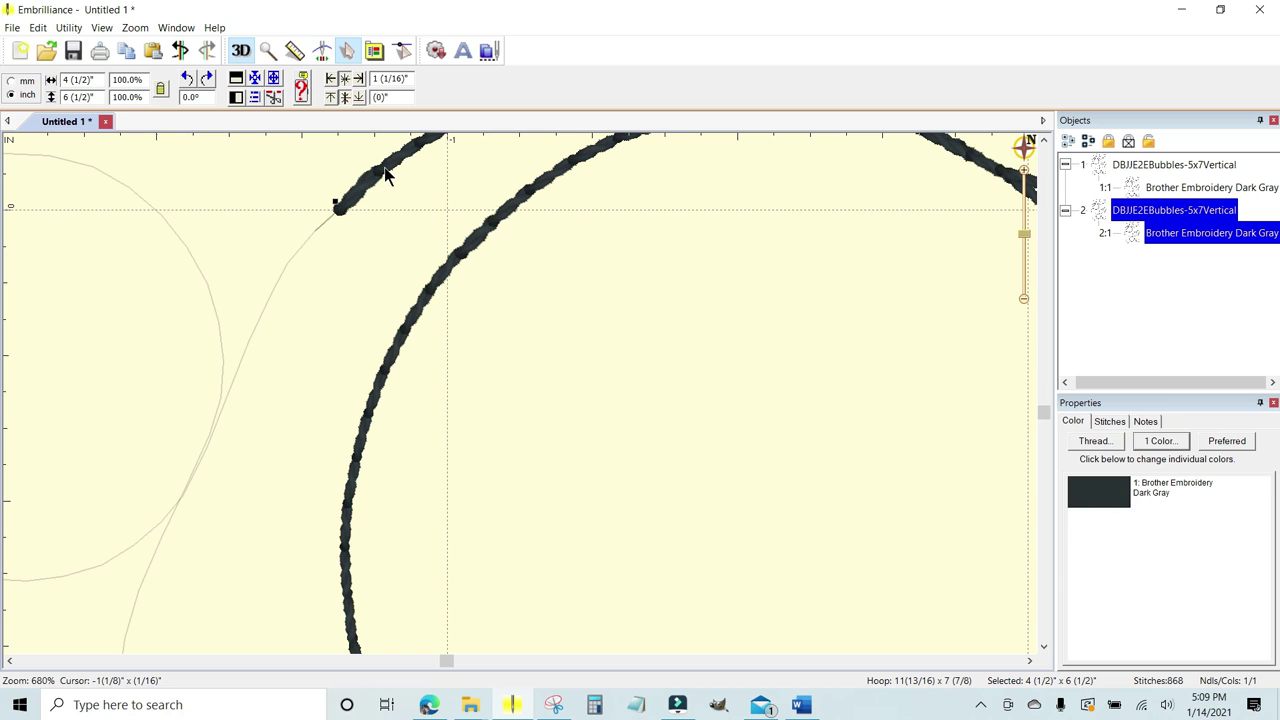
pyautogui.click(553, 316)
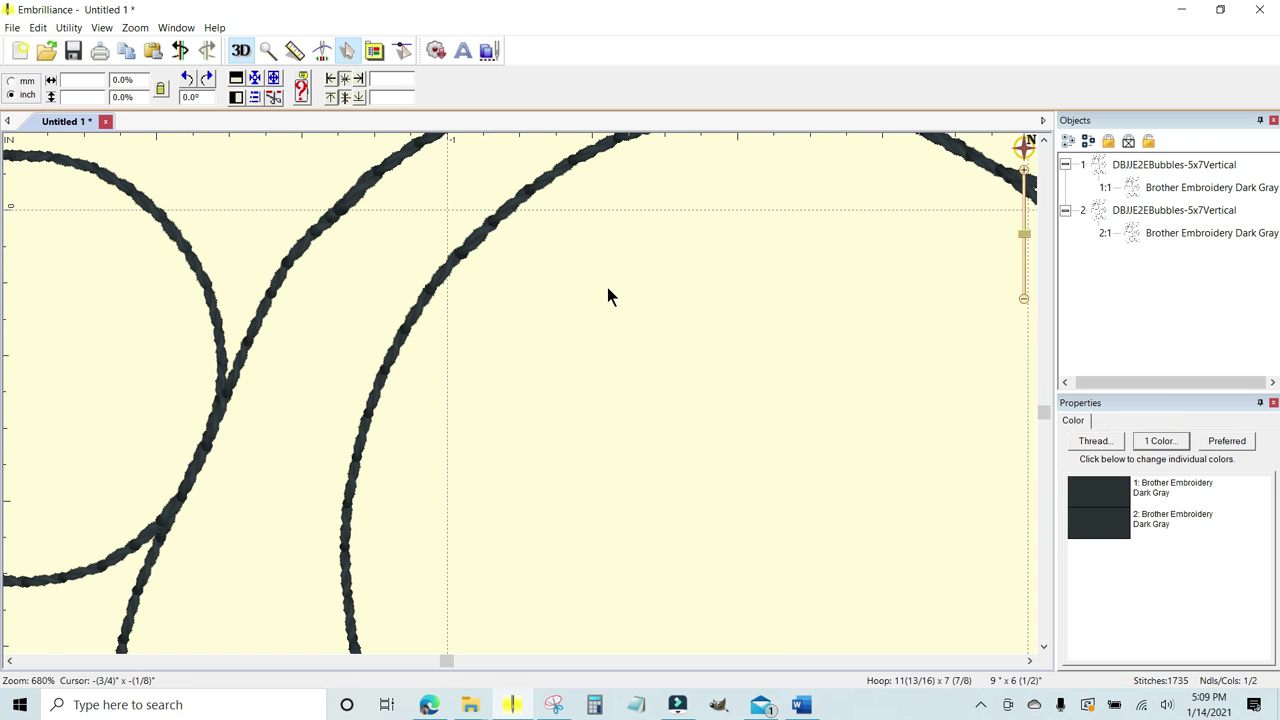
pyautogui.hotkey('ctrl', '-')
pyautogui.hotkey('ctrl', '-')
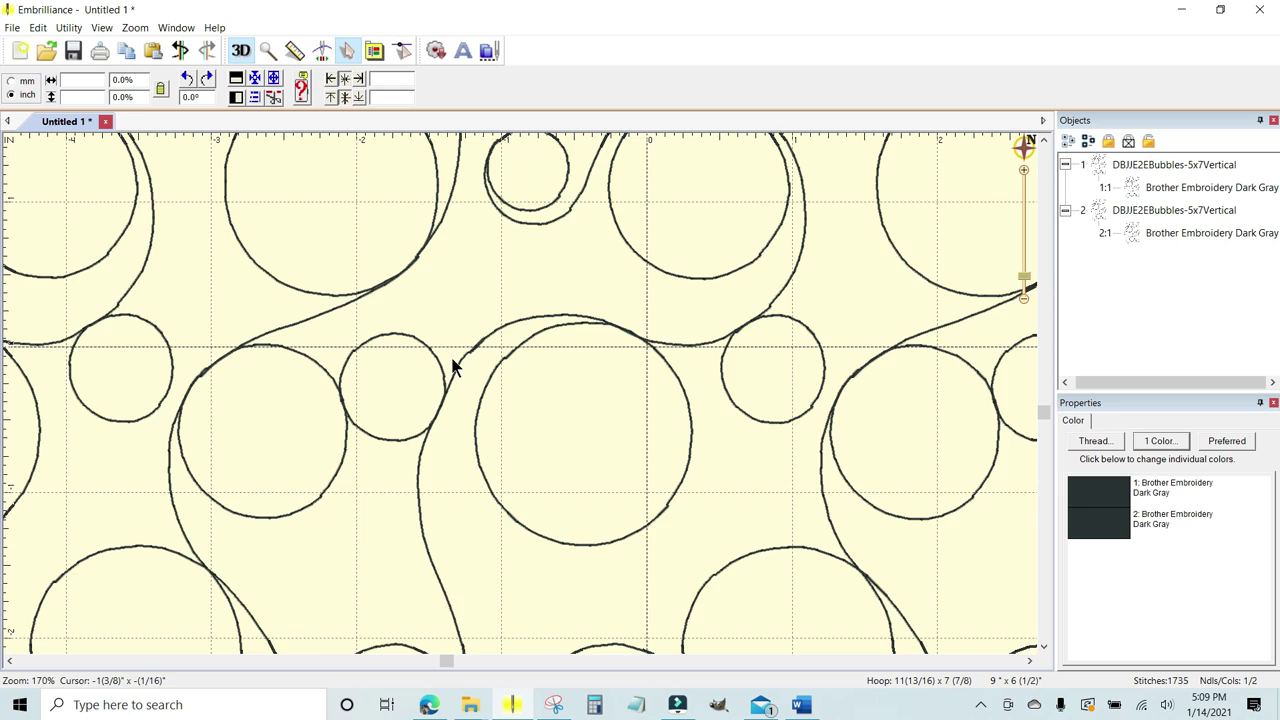
pyautogui.scroll(-1, 452, 366)
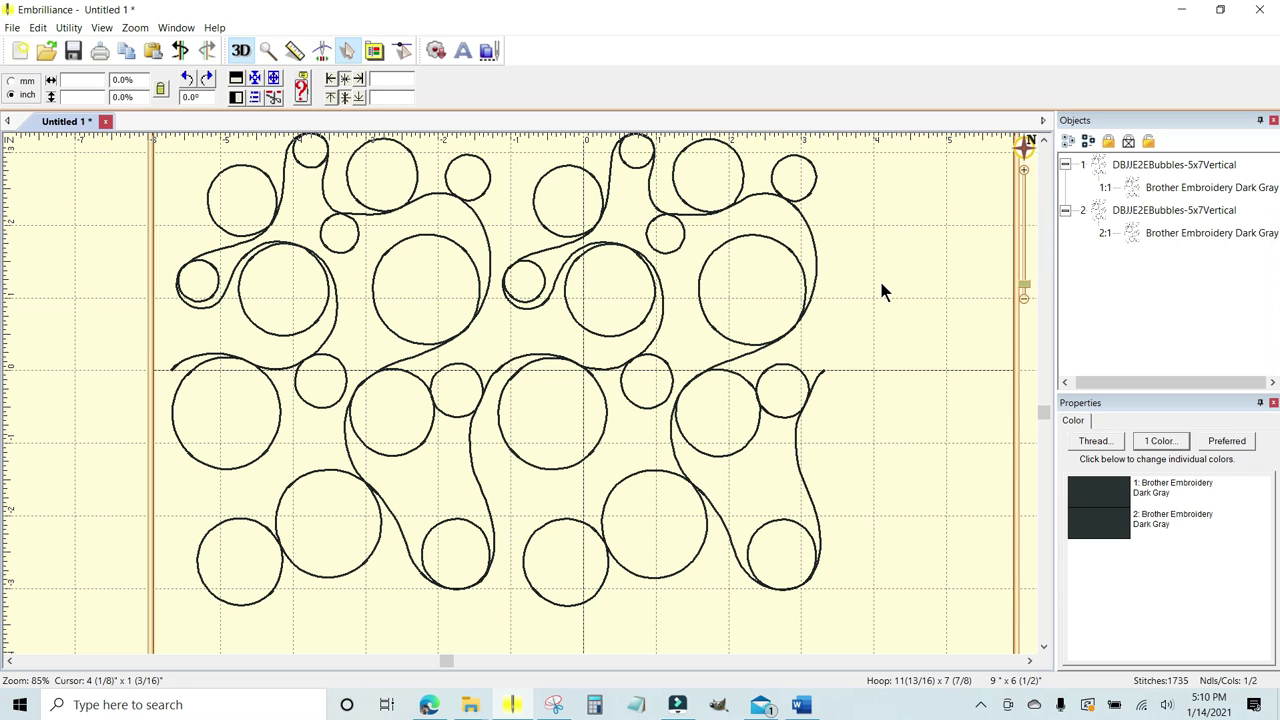
# Step: Select both designs and convert them to the single colour Isacord Poly 3574 Darkest Blue
pyautogui.hotkey('ctrl', 'a')
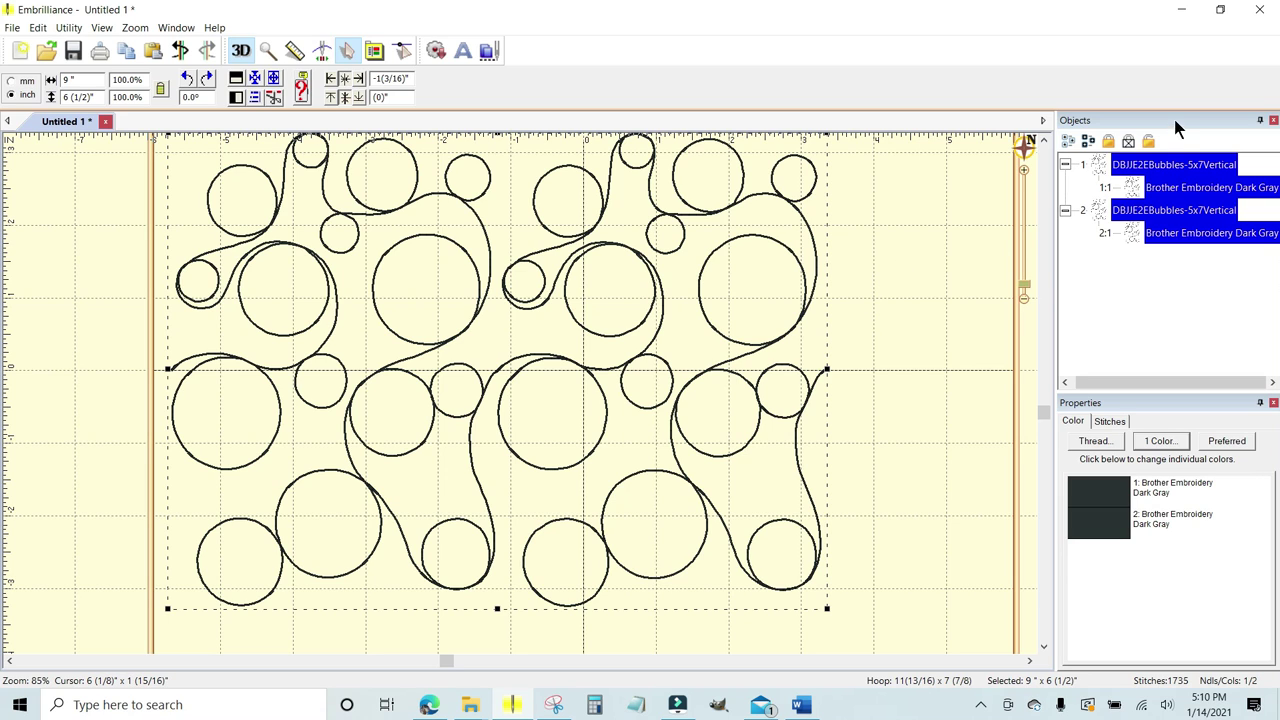
pyautogui.click(1066, 164)
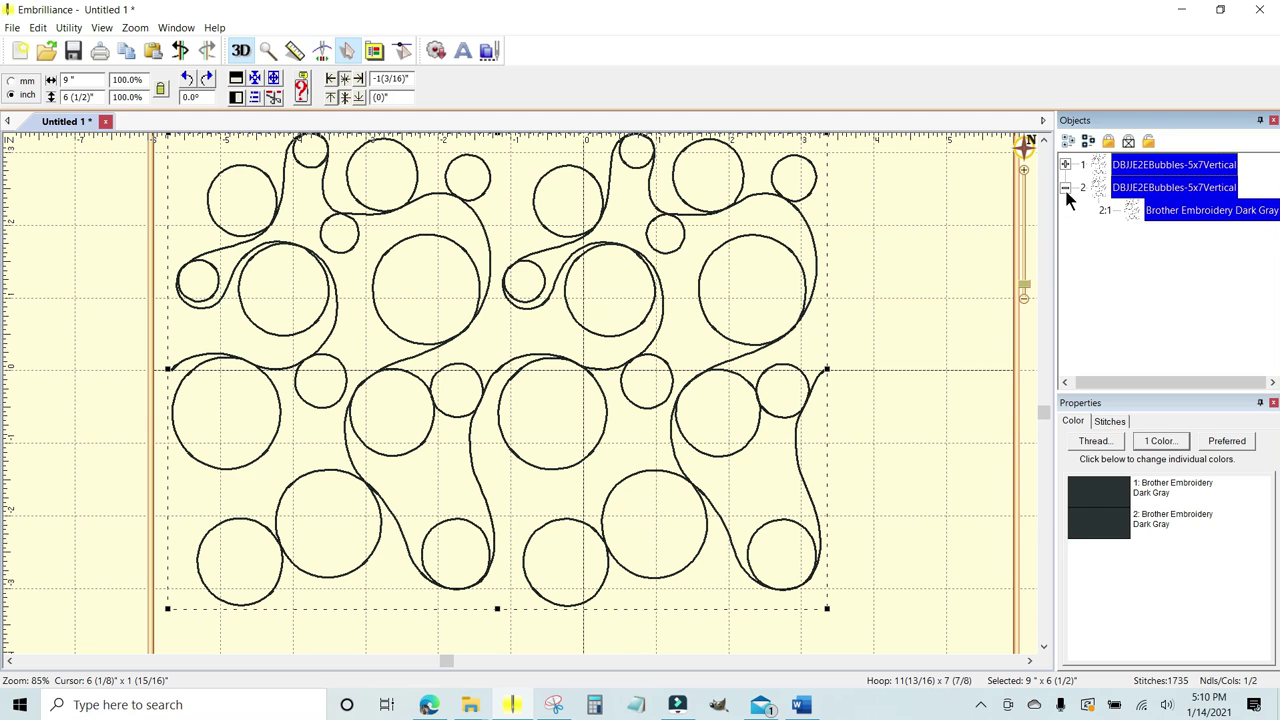
pyautogui.click(1065, 188)
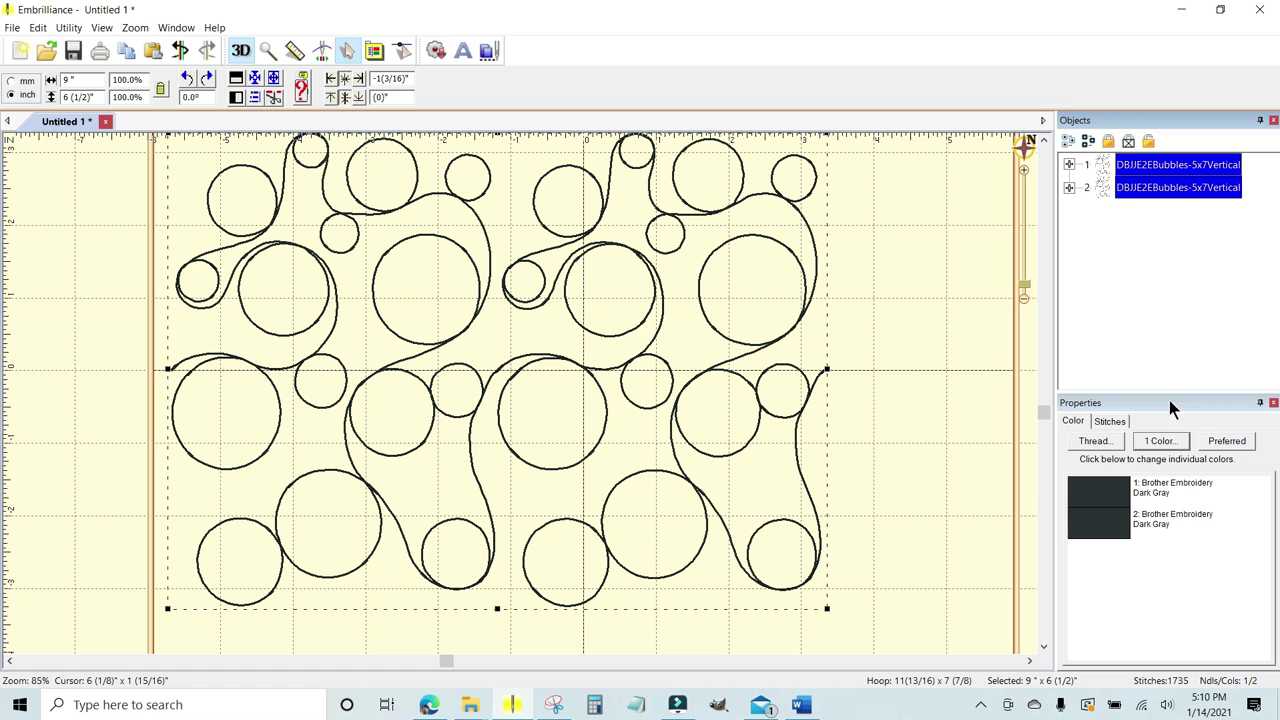
pyautogui.click(1230, 444)
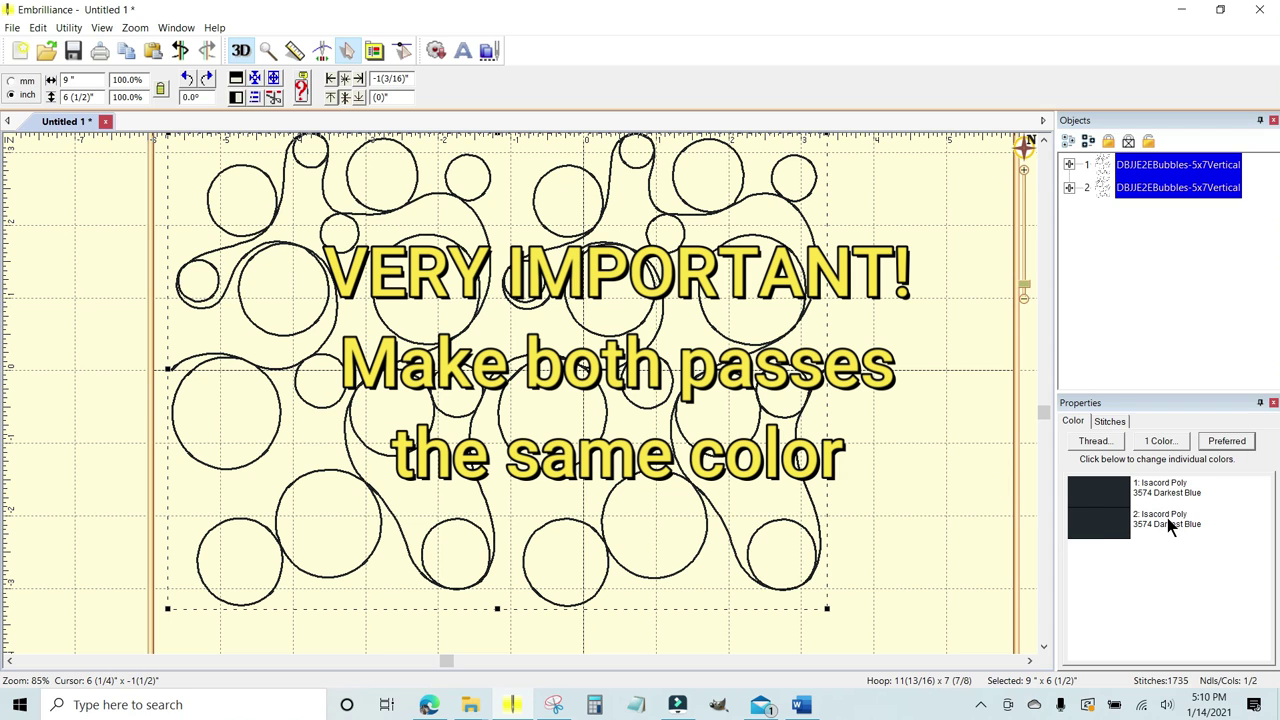
pyautogui.click(1161, 446)
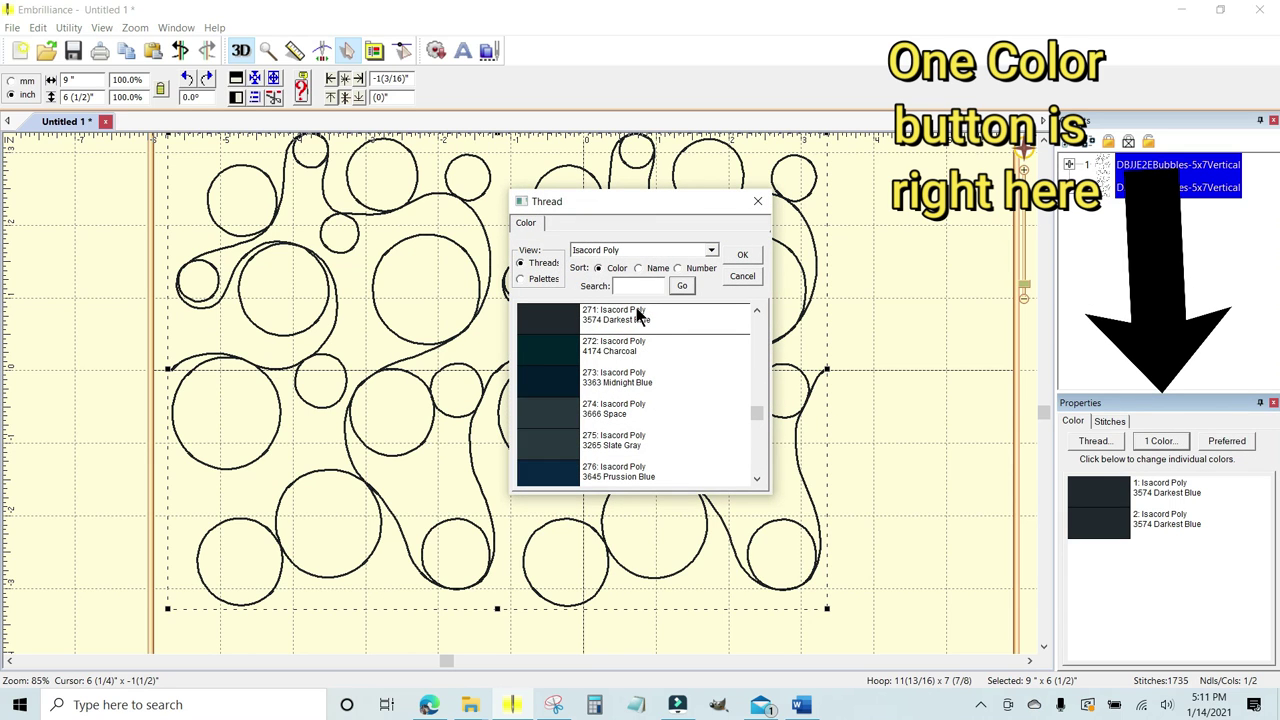
pyautogui.doubleClick(609, 317)
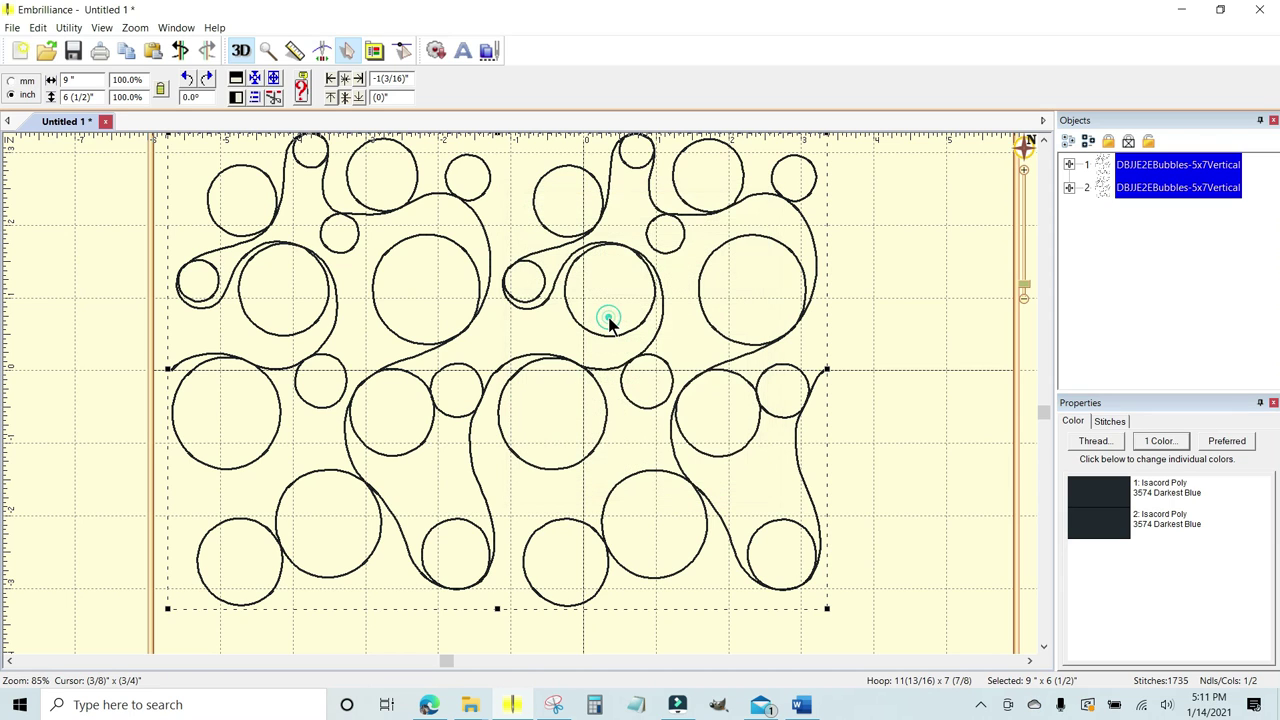
pyautogui.click(855, 280)
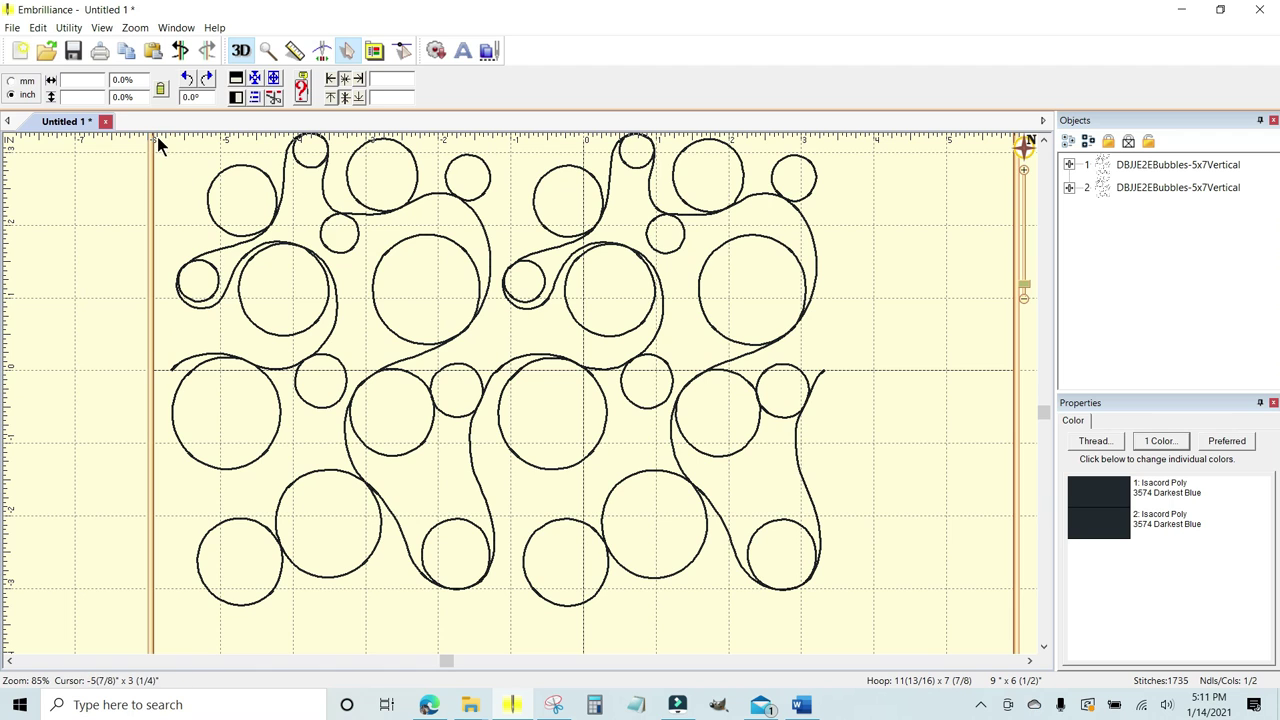
# Step: Select both joined designs and center them so both position offsets read 0 inches
pyautogui.moveTo(157, 133); pyautogui.dragTo(235, 145)
pyautogui.press('-')
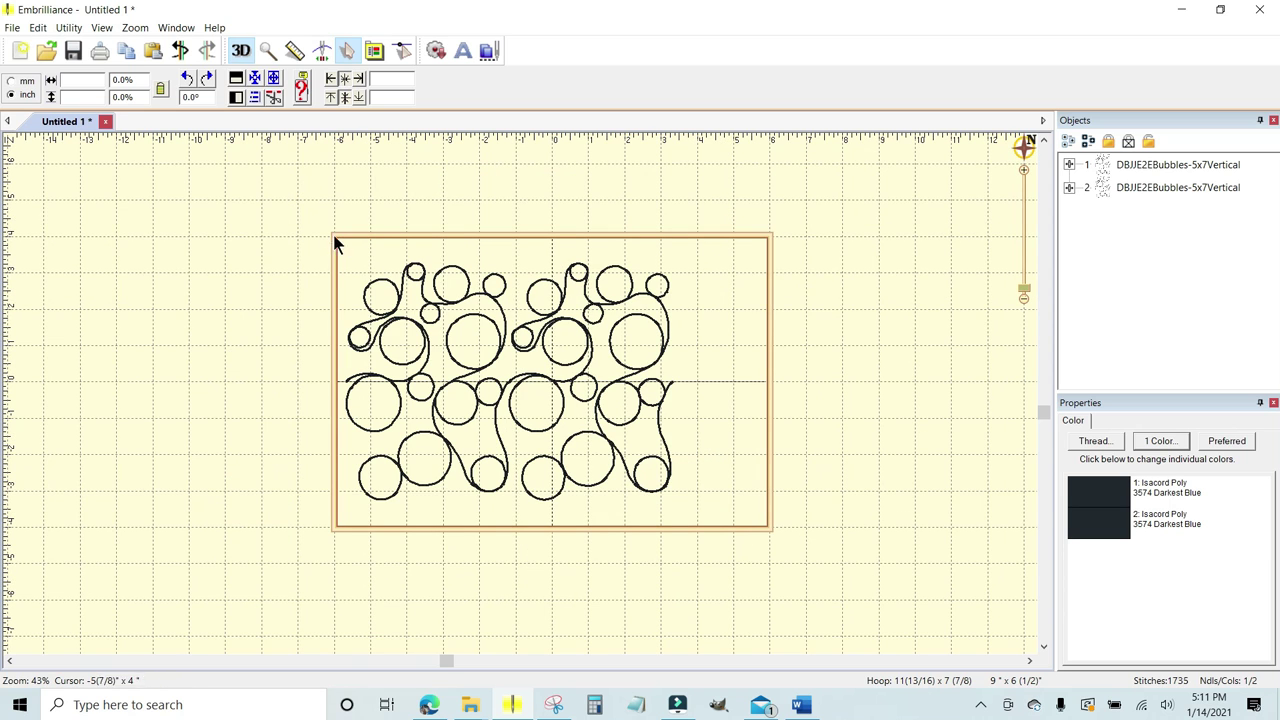
pyautogui.moveTo(311, 214); pyautogui.dragTo(760, 528)
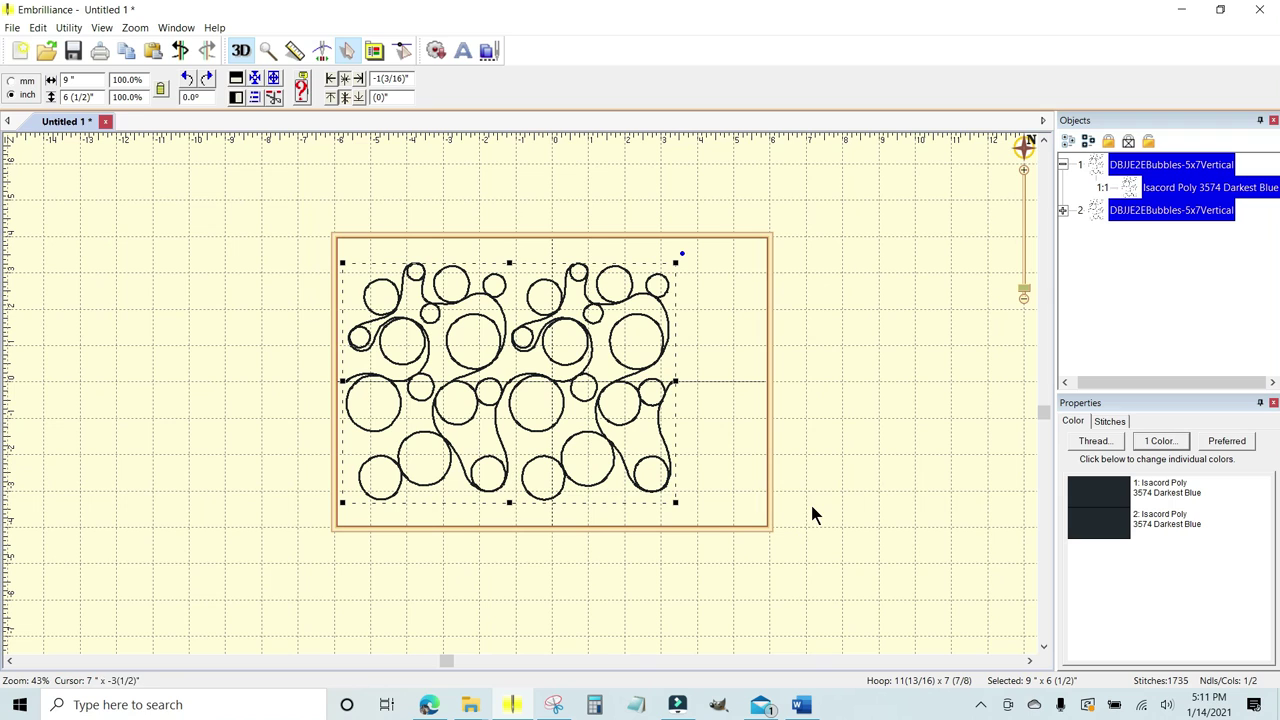
pyautogui.click(255, 80)
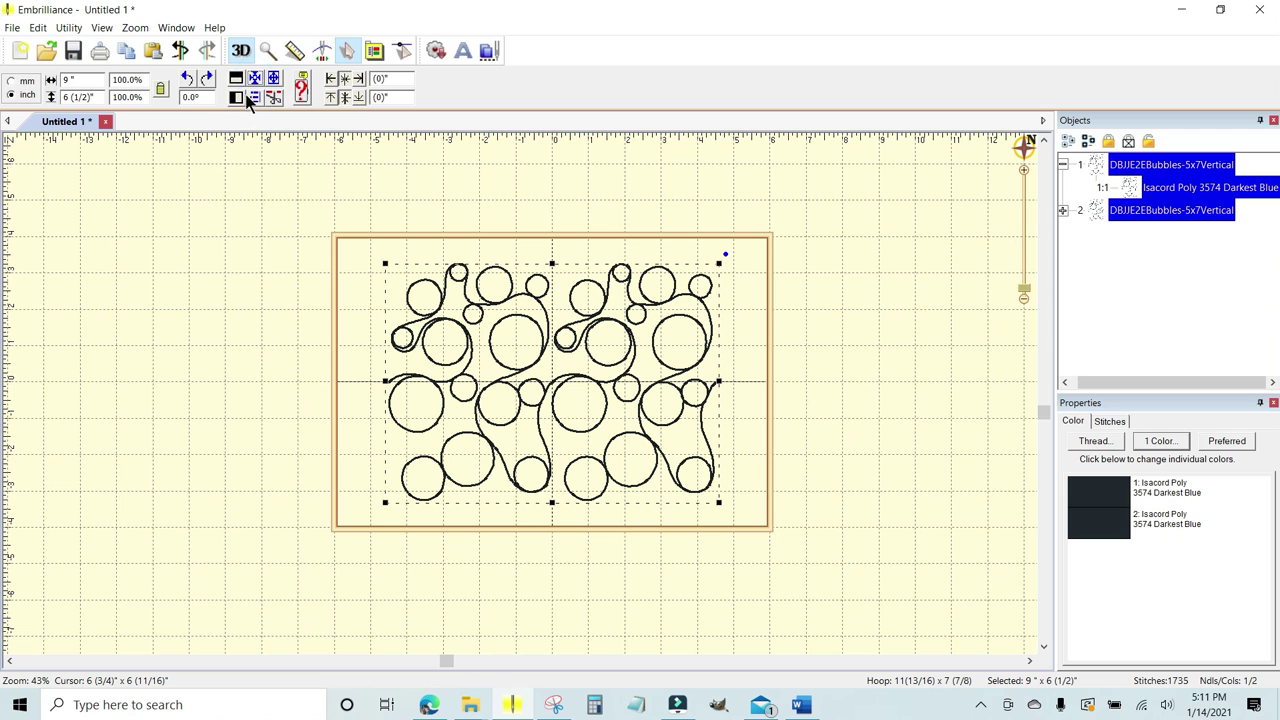
pyautogui.scroll(2, 378, 309)
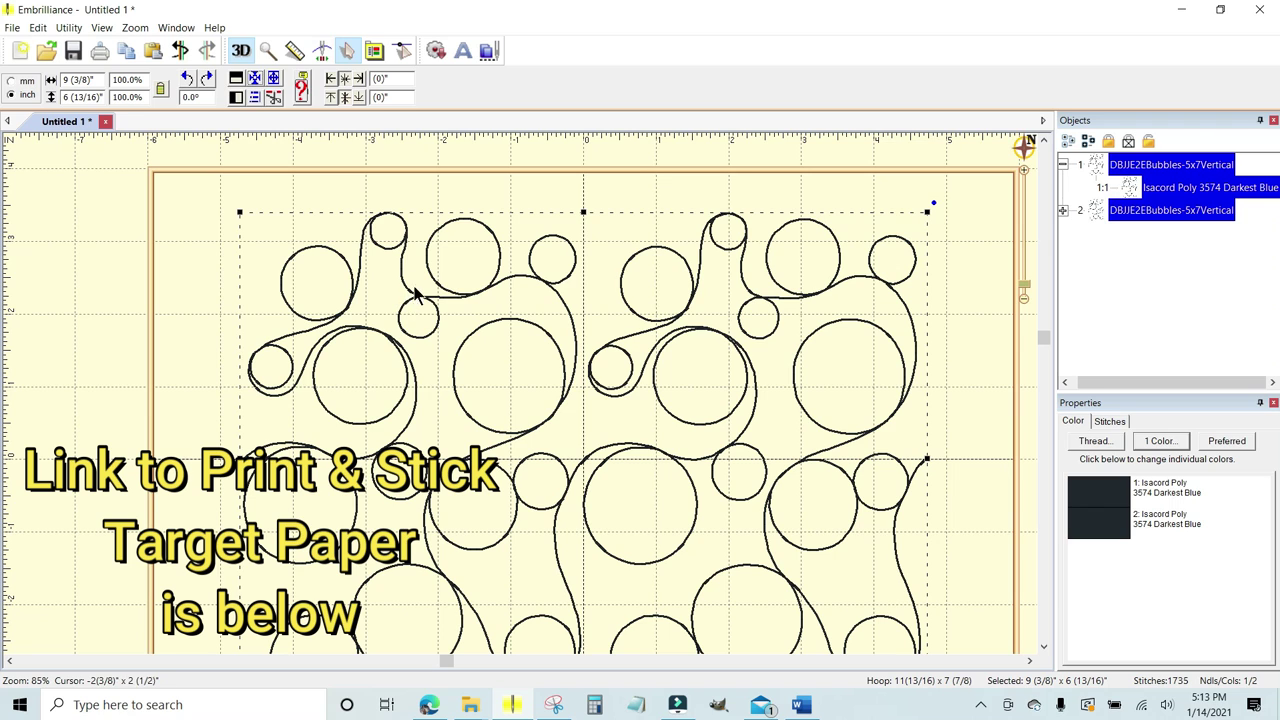
# Step: Show the print preview as two pages side by side and bring up the Print dialog
pyautogui.click(12, 28)
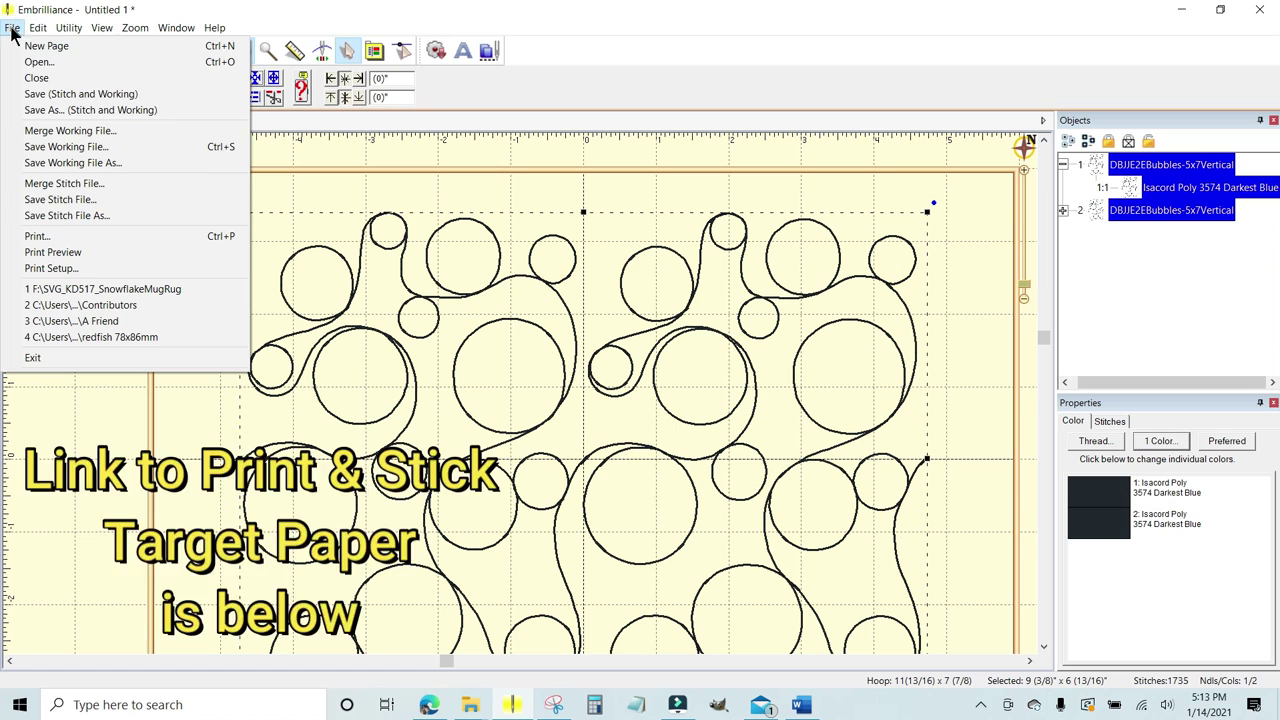
pyautogui.click(75, 253)
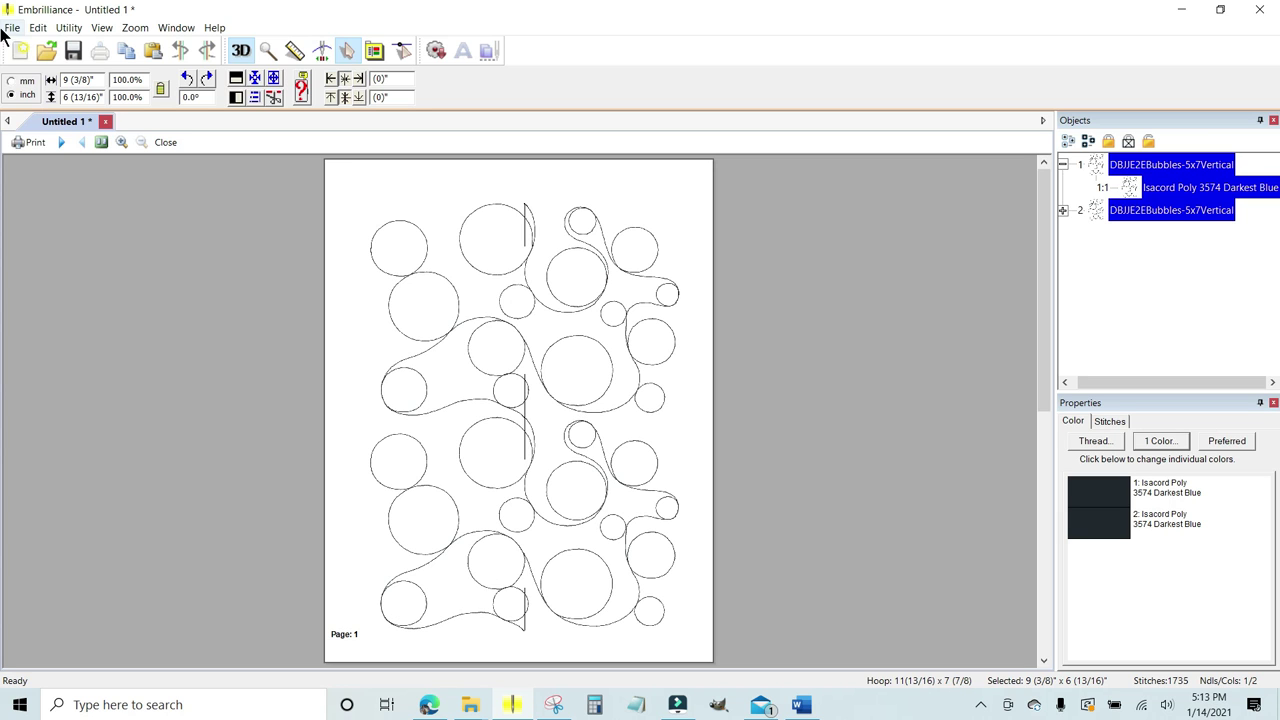
pyautogui.click(103, 143)
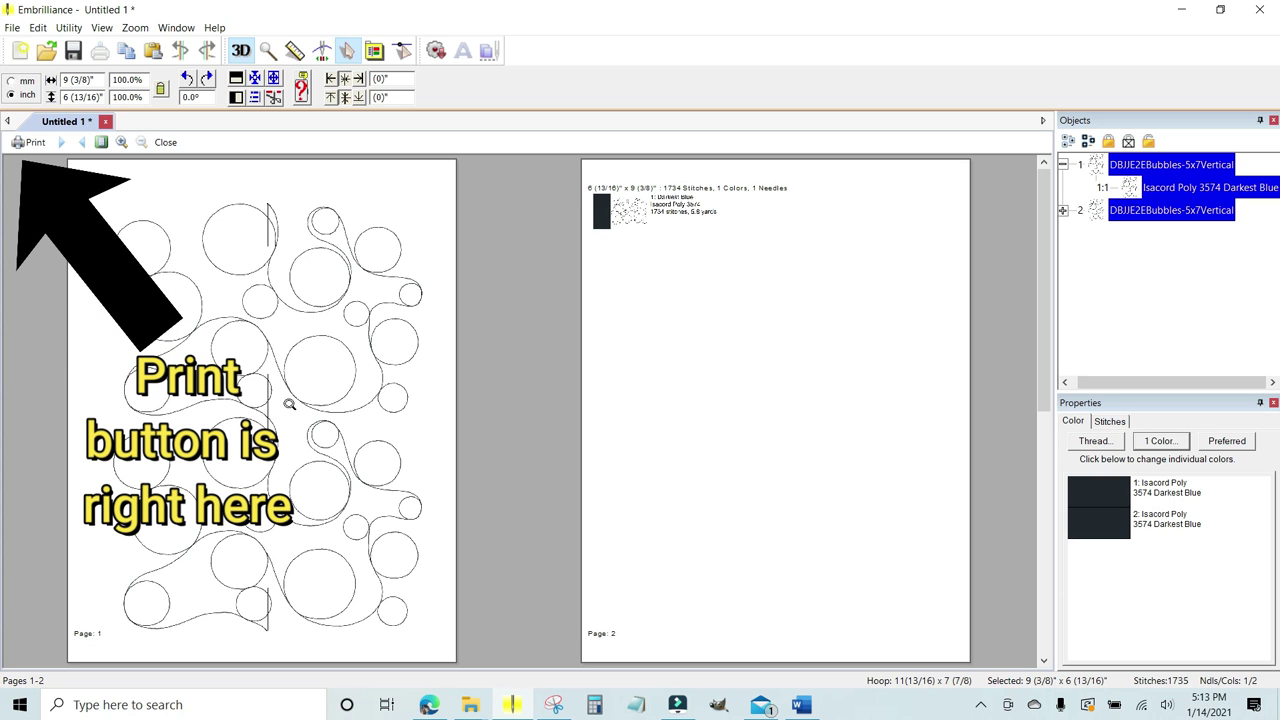
pyautogui.click(28, 142)
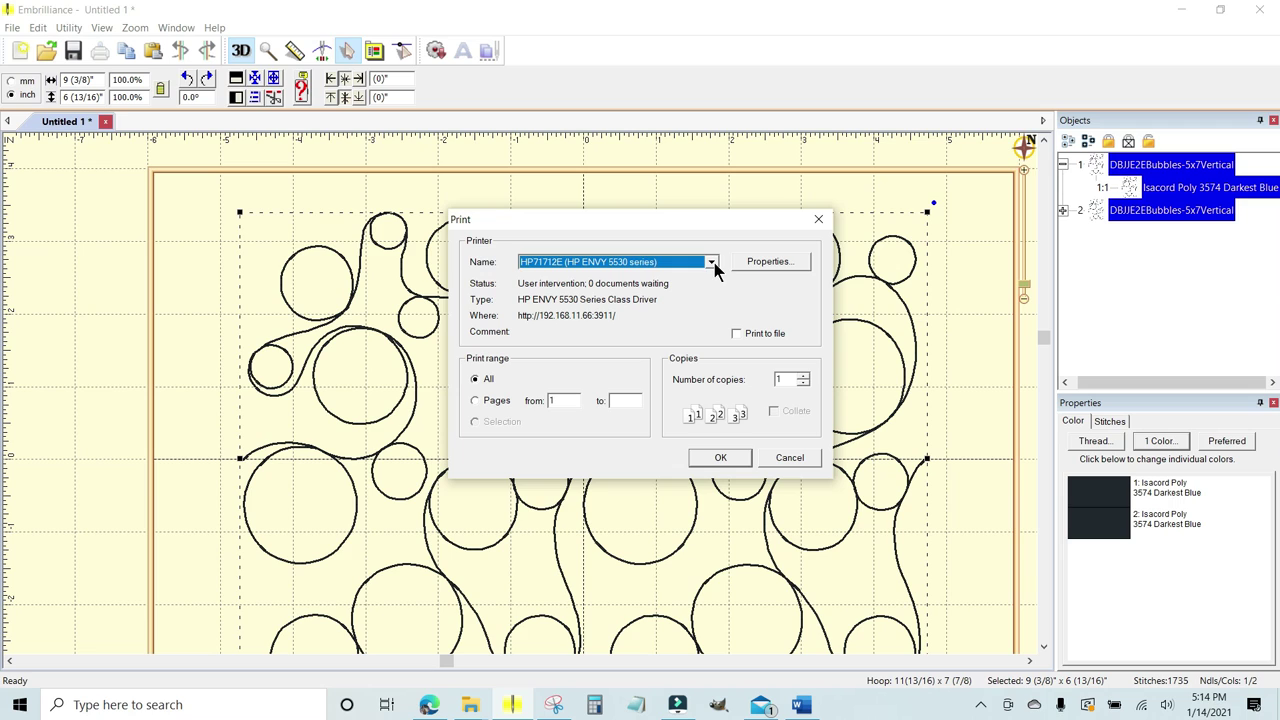
# Step: Set the print range to pages 1 to 1, confirm, then cancel the Print dialog
pyautogui.click(476, 400)
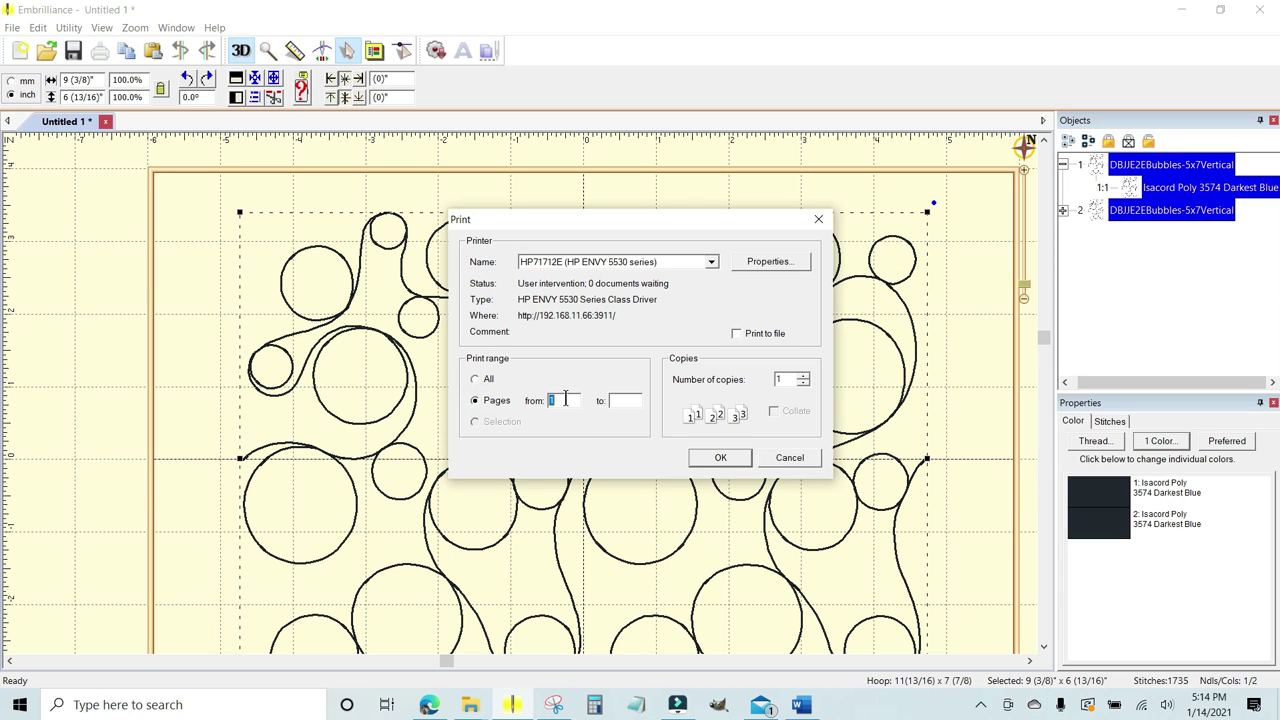
pyautogui.click(630, 399)
pyautogui.write('1')
pyautogui.click(716, 456)
pyautogui.click(803, 457)
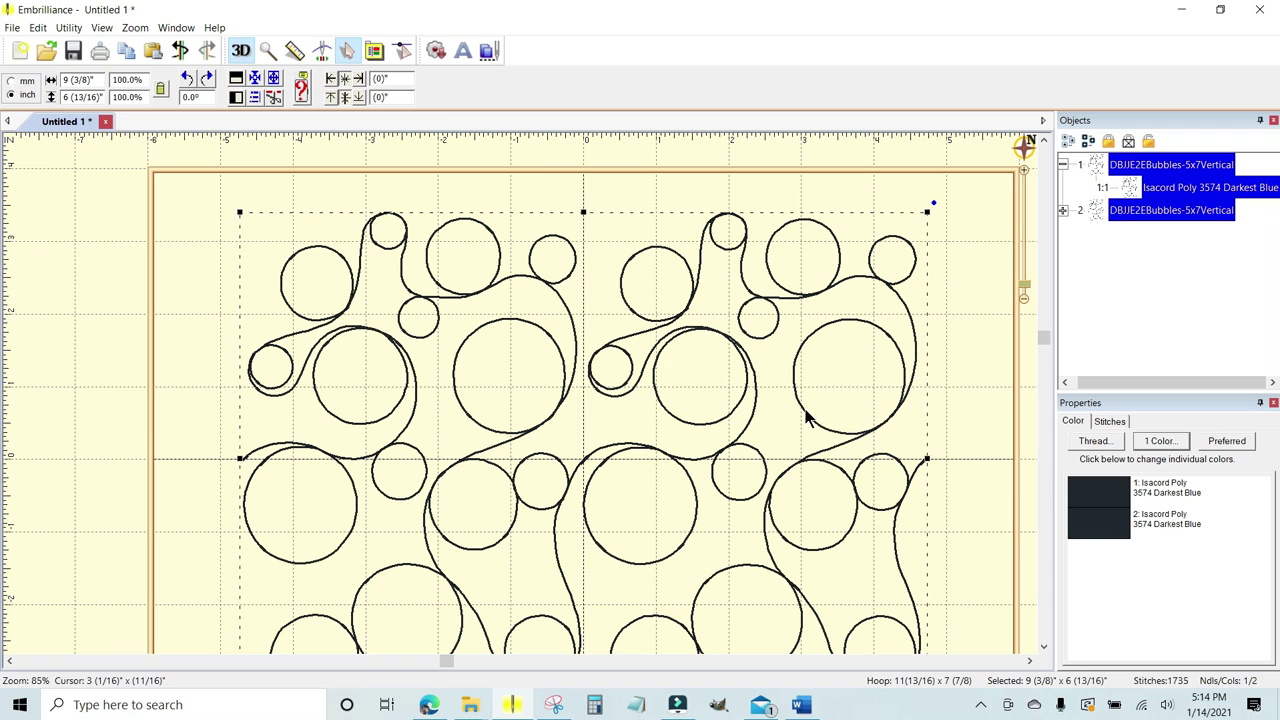
# Step: Start Save Stitch File As with USB Drive (F:) as the save location
pyautogui.click(12, 29)
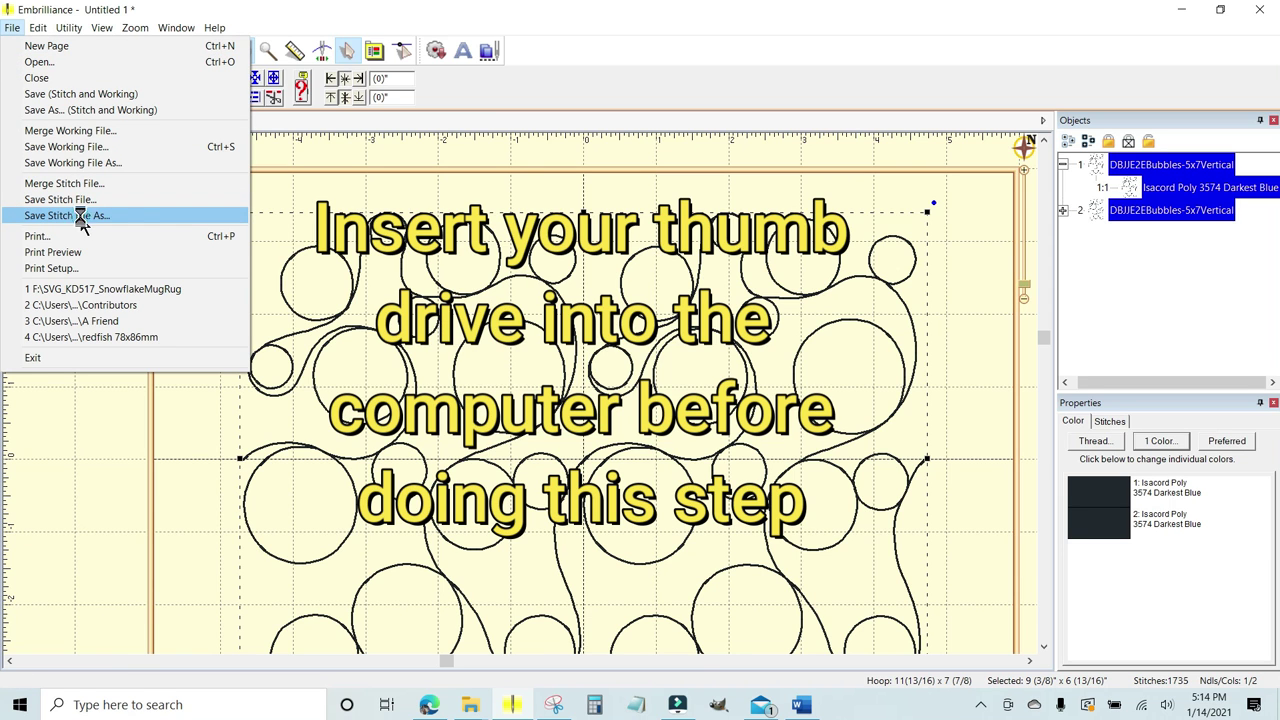
pyautogui.click(80, 216)
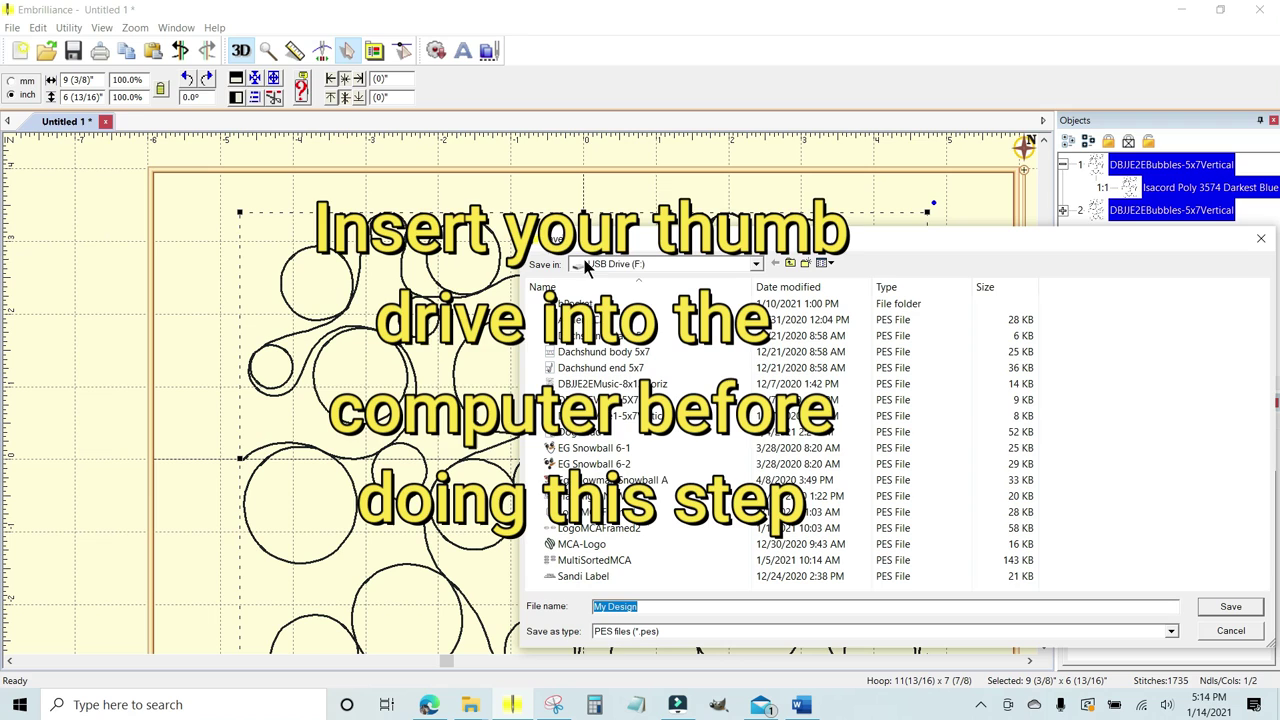
pyautogui.click(742, 264)
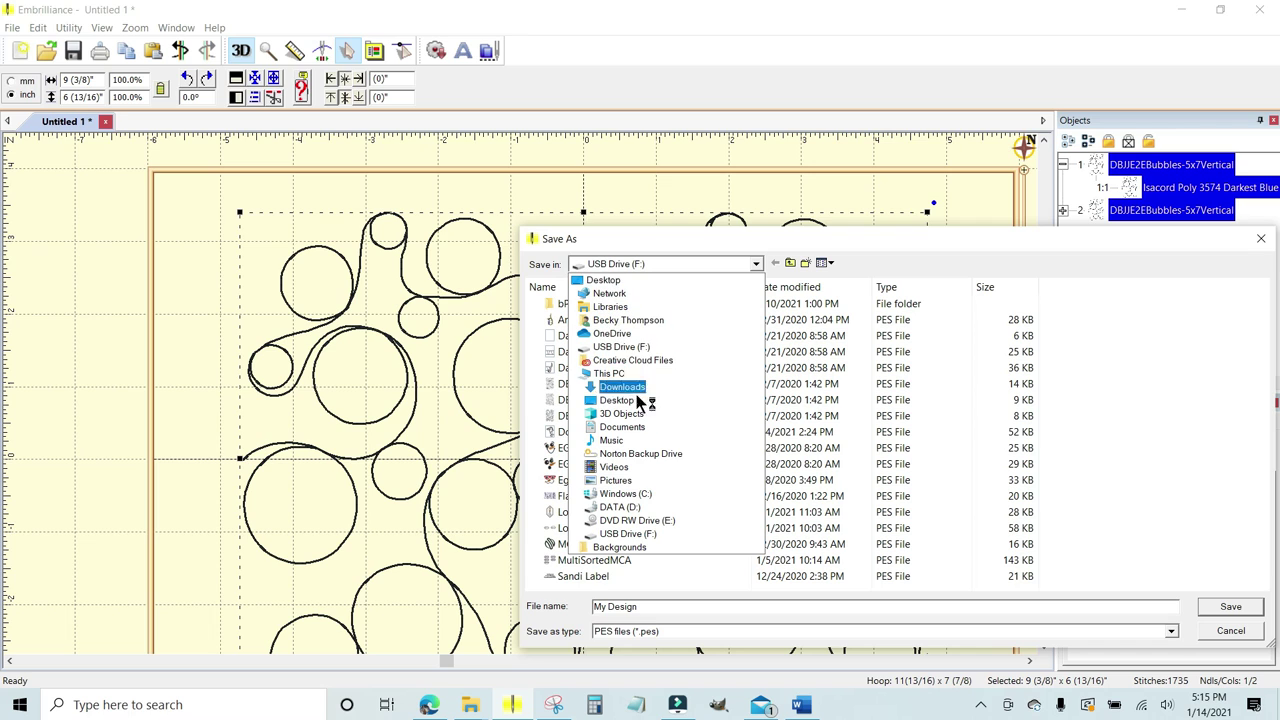
pyautogui.click(683, 266)
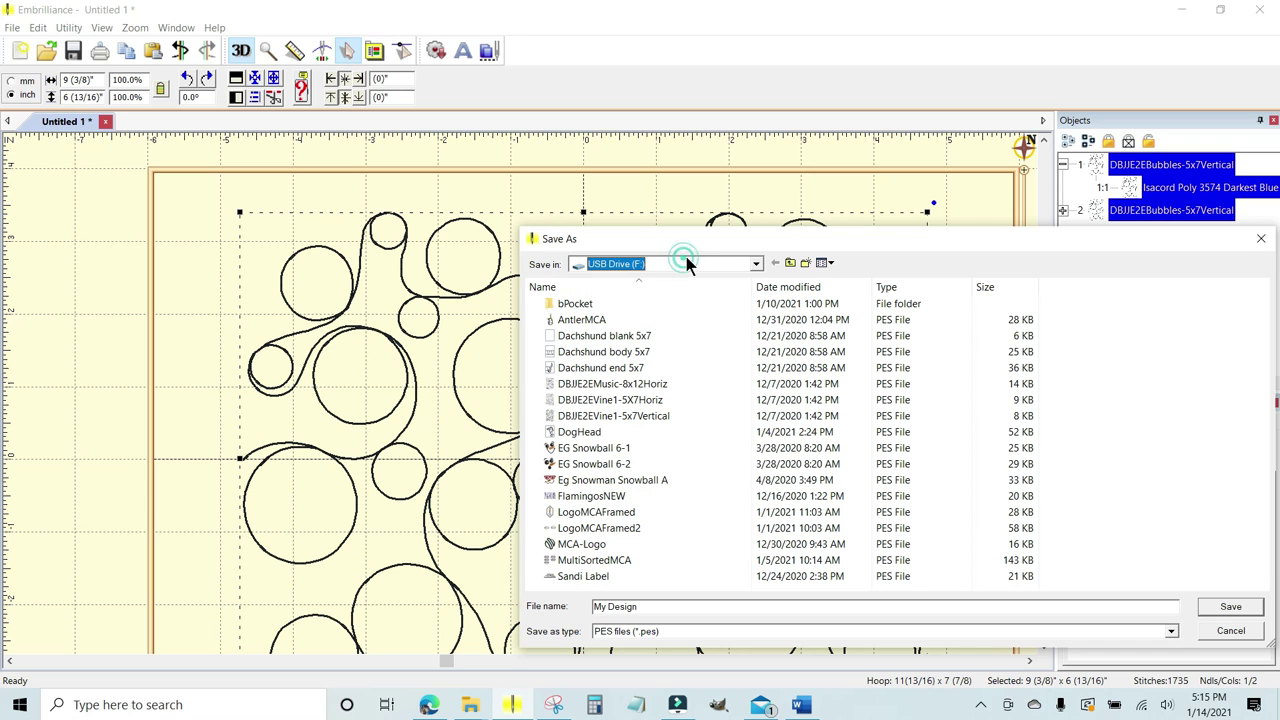
pyautogui.moveTo(978, 250); pyautogui.dragTo(770, 126)
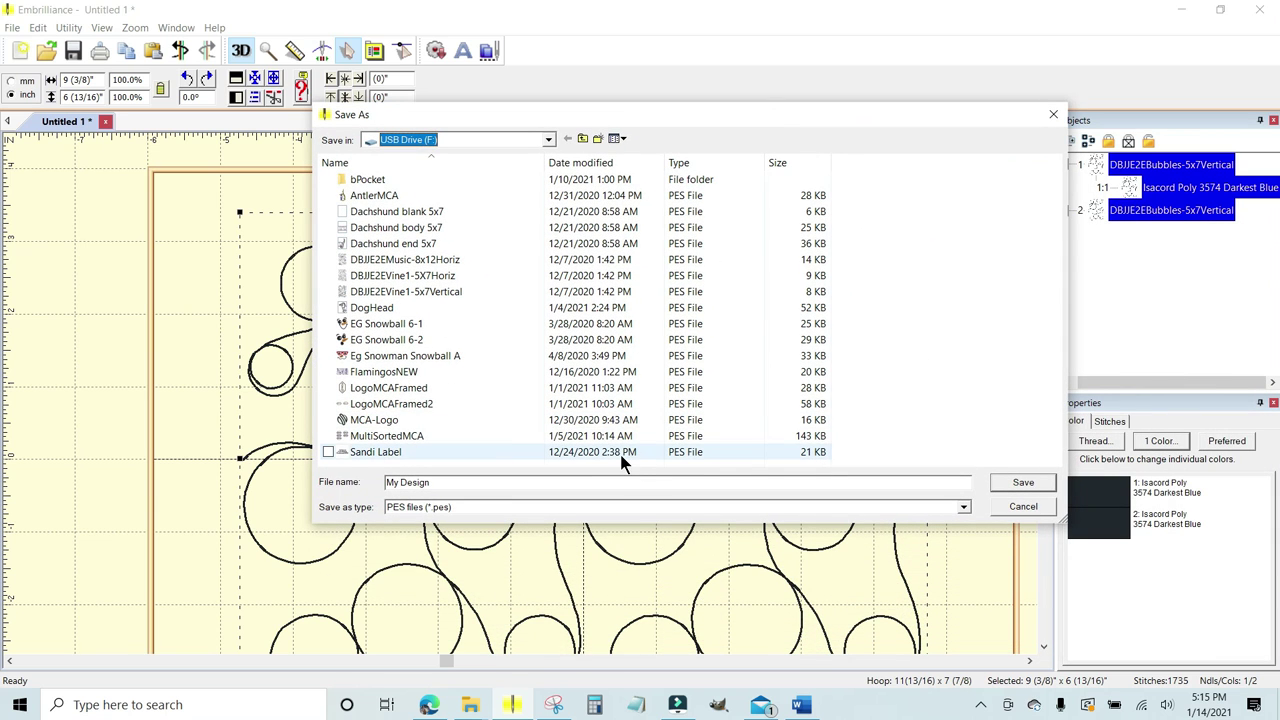
# Step: Name the file Bubbles-5x7-2, keep PES format, and save it
pyautogui.click(432, 482)
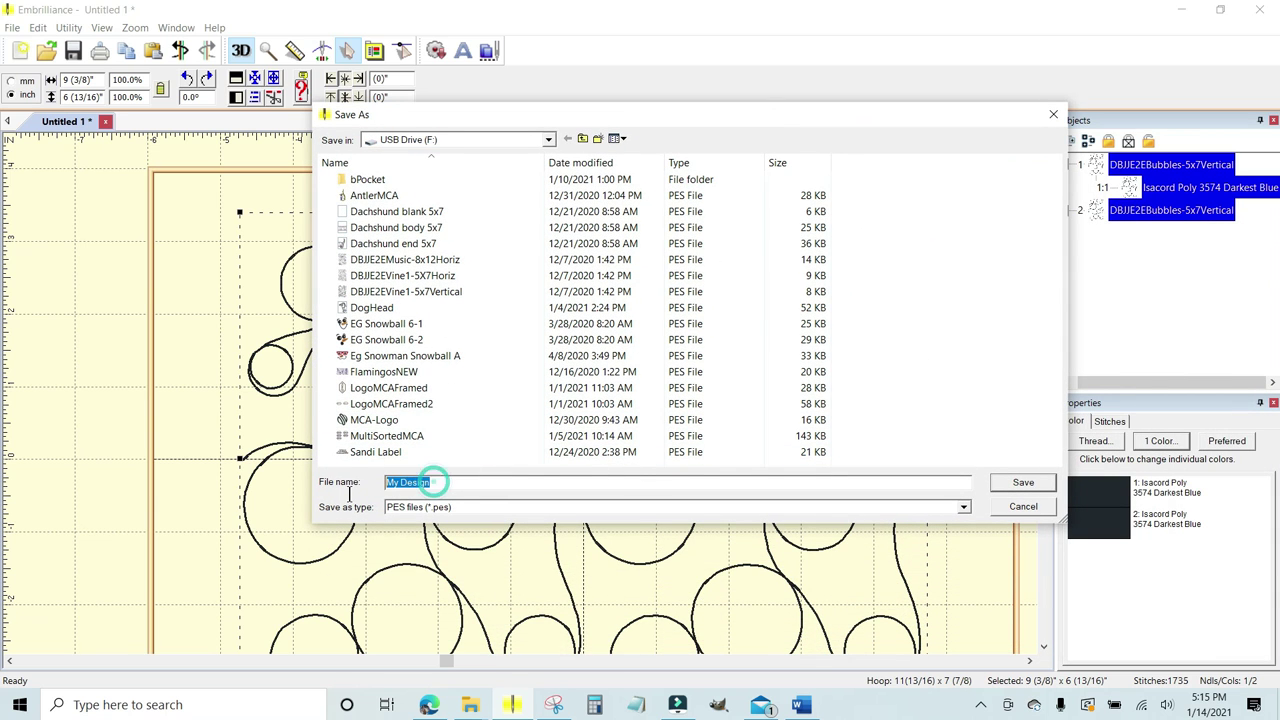
pyautogui.write('Bubbles-5x7-2')
pyautogui.click(963, 507)
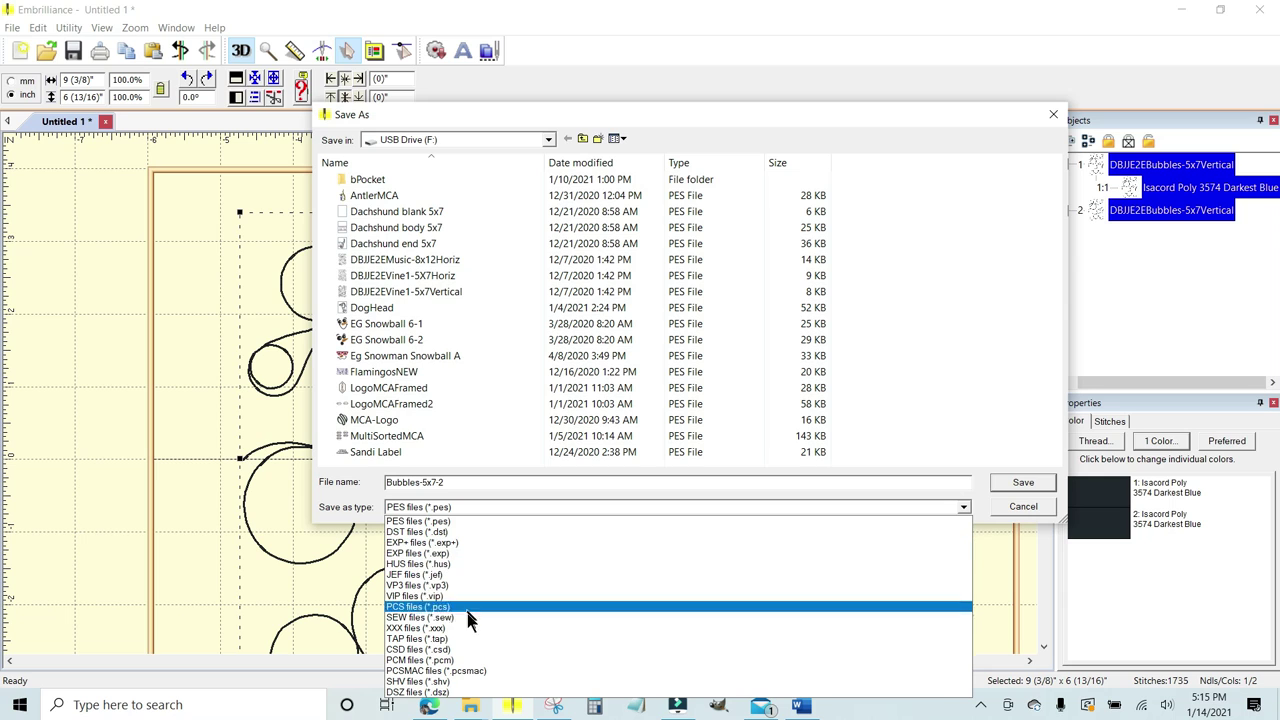
pyautogui.click(461, 507)
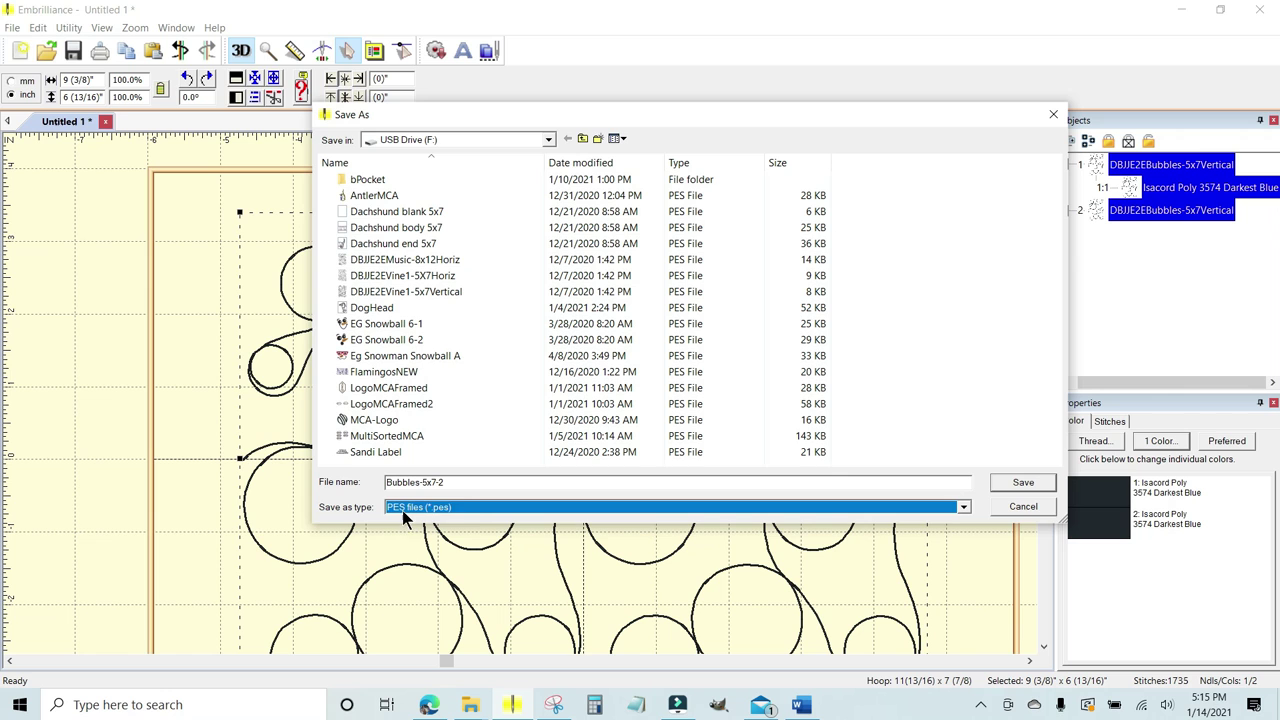
pyautogui.click(1023, 482)
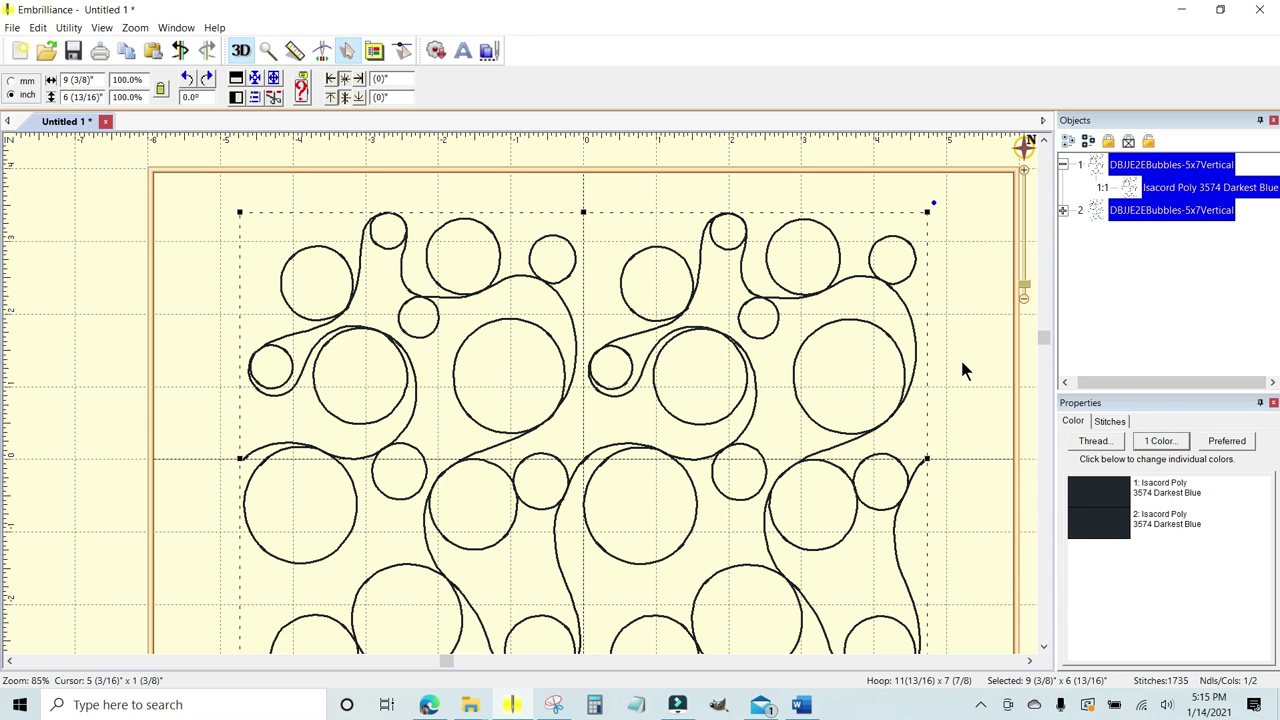
pyautogui.press('-')
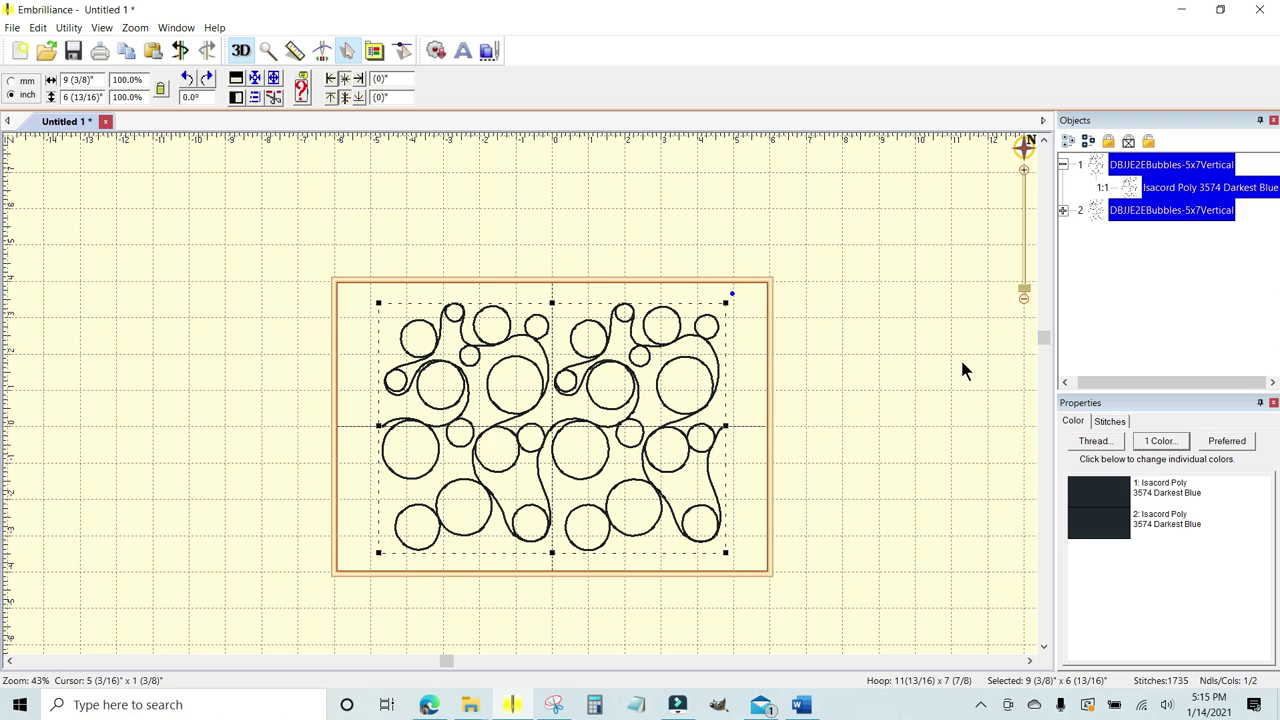